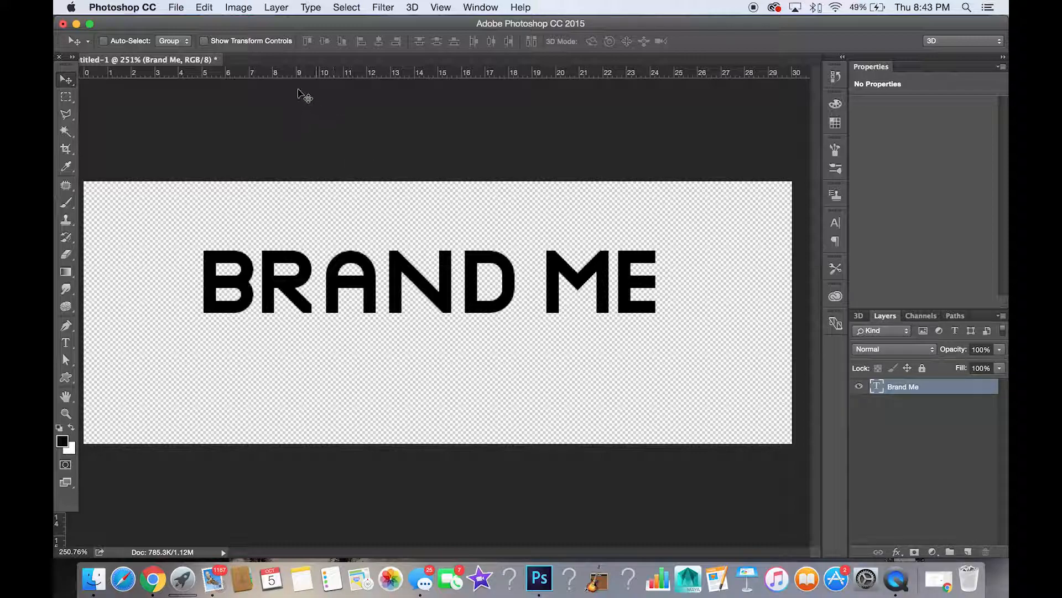
Review the document's image size dimensions and resolution, leaving them as they are.
left_click(242, 10)
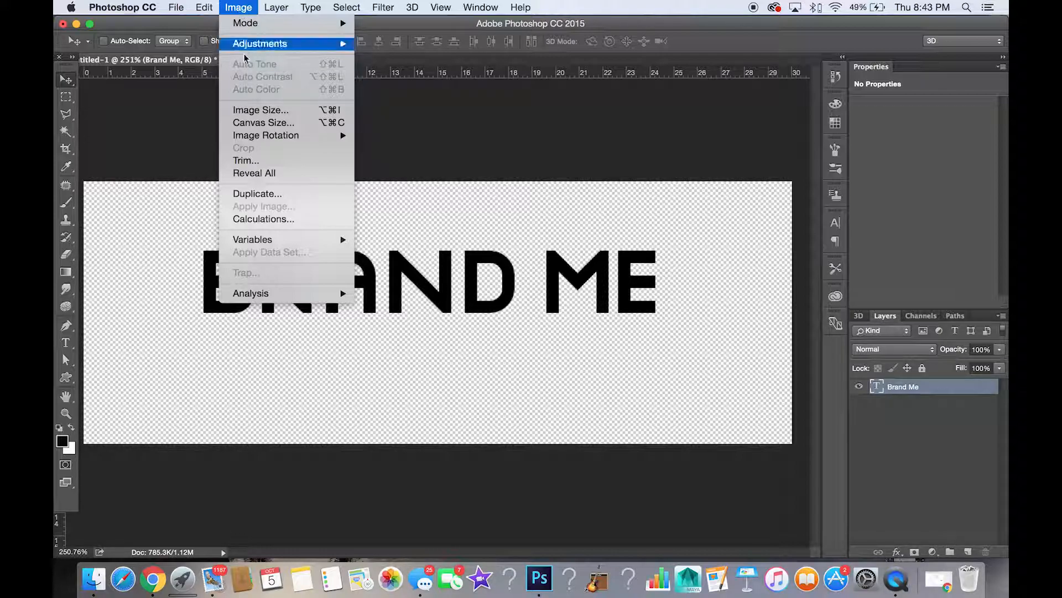
left_click(257, 110)
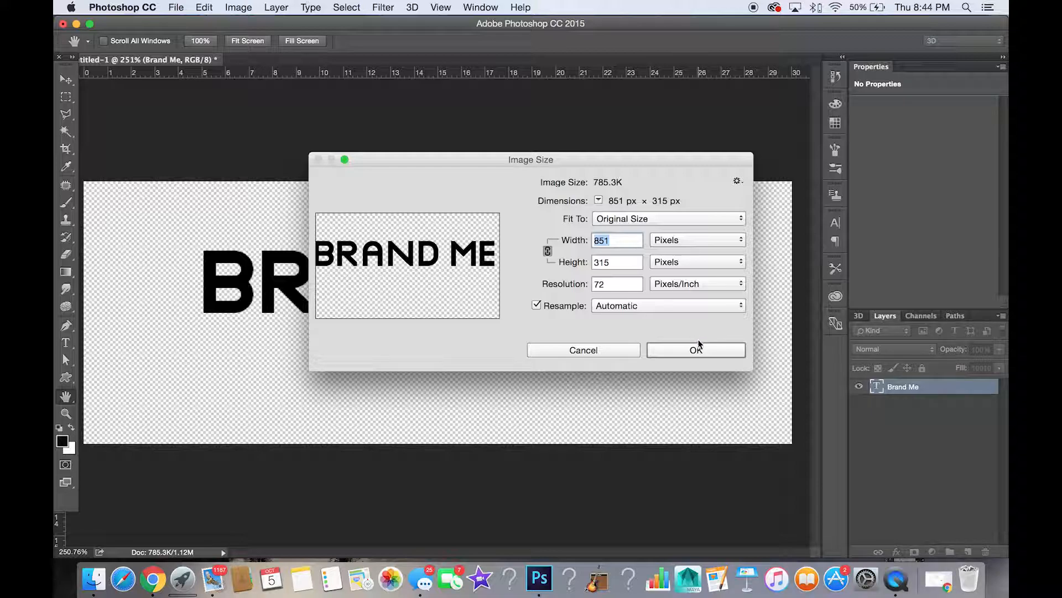
left_click(624, 349)
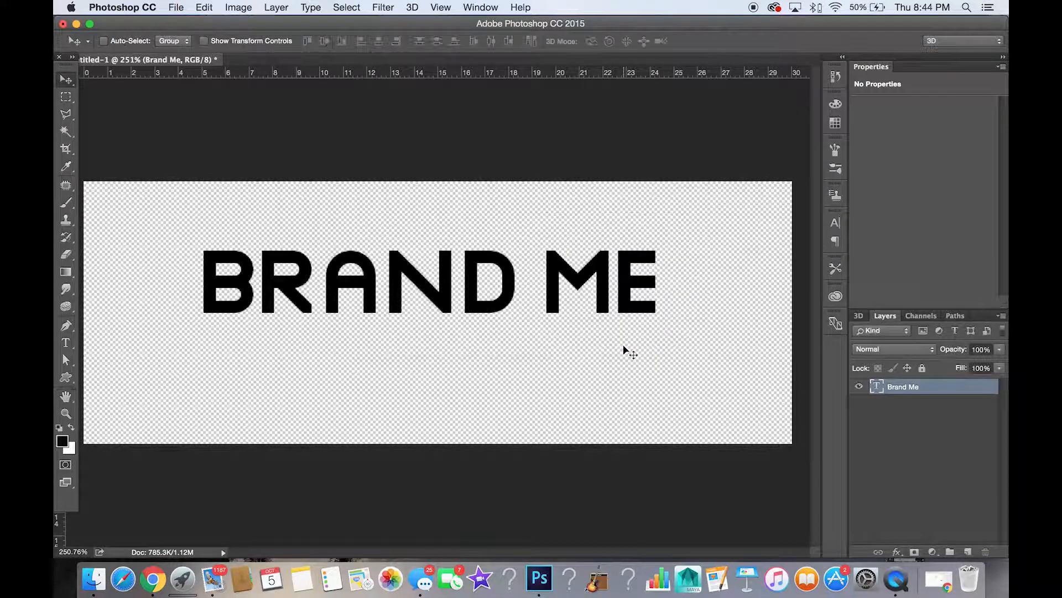
Examine the canvas size settings and try different anchor positions without applying a change.
left_click(235, 7)
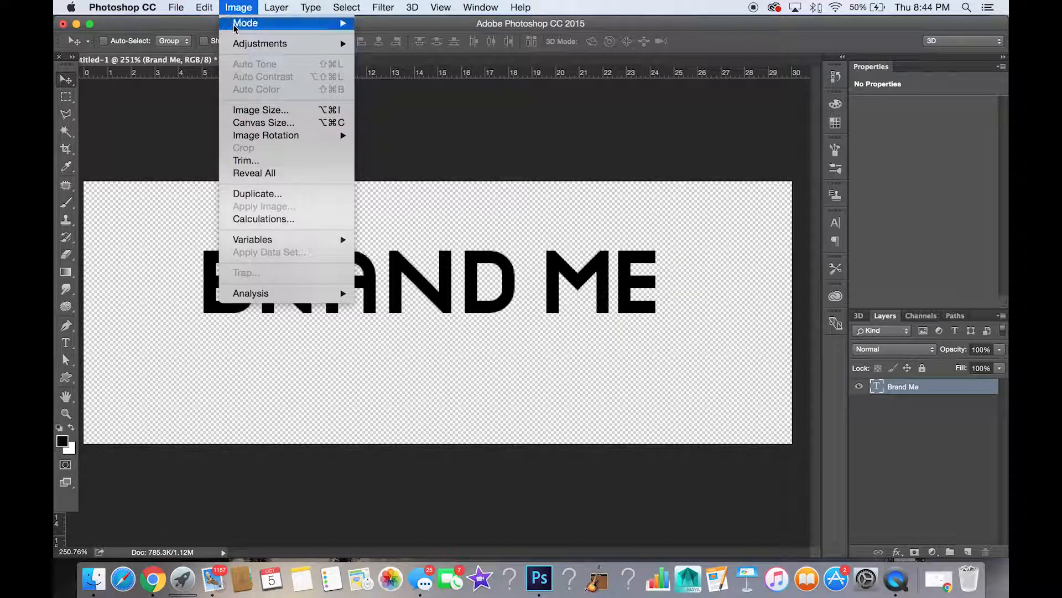
left_click(261, 122)
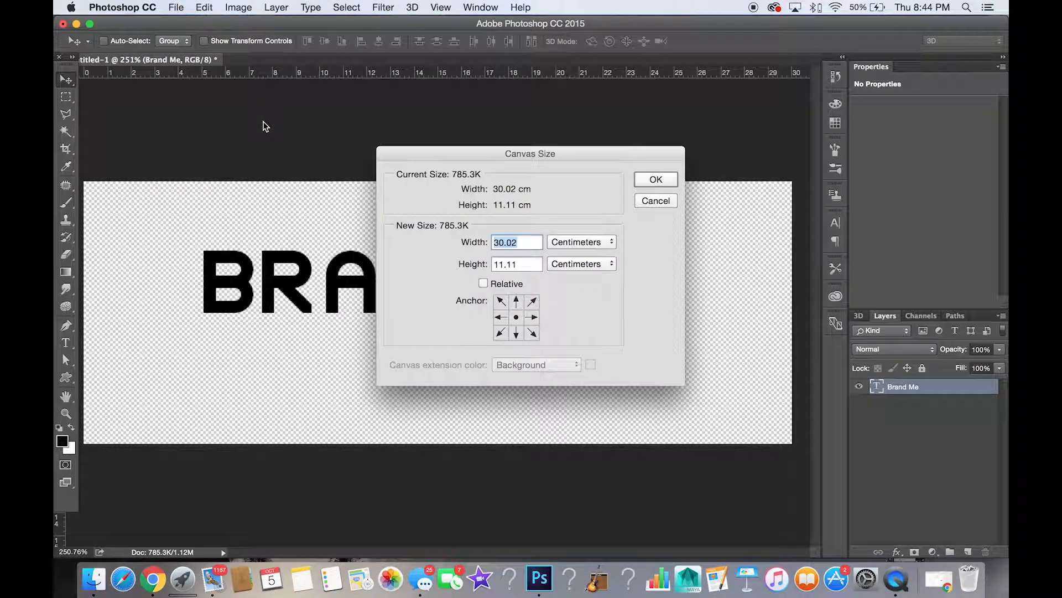
left_click(501, 317)
left_click(517, 318)
left_click(520, 333)
left_click(516, 319)
key("Escape")
Float the document in its own window and shift the BRAND ME text about 1 cm to the left.
left_click_drag(146, 59, 215, 105)
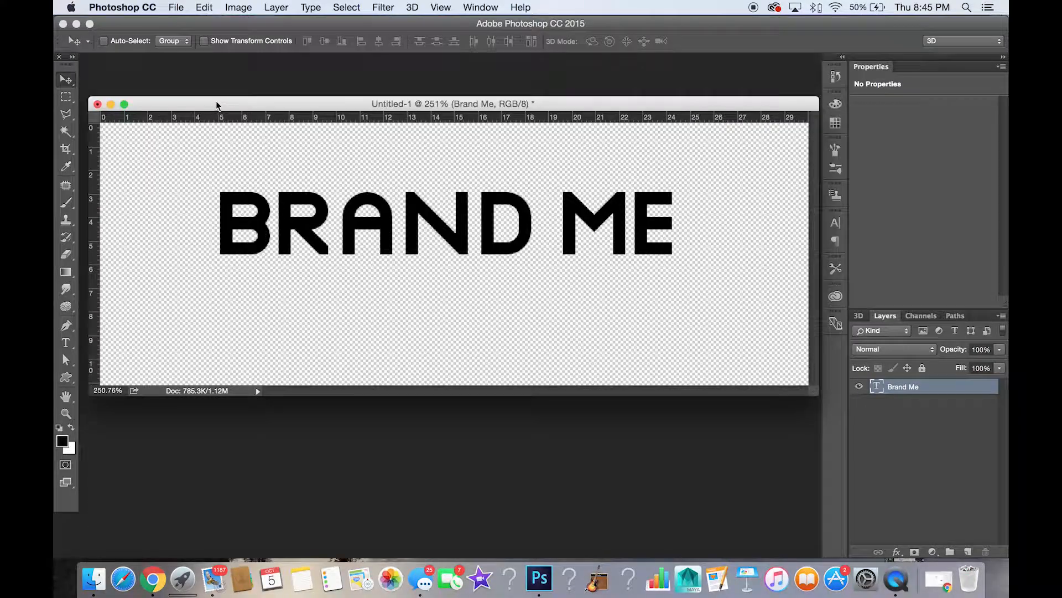
right_click(223, 110)
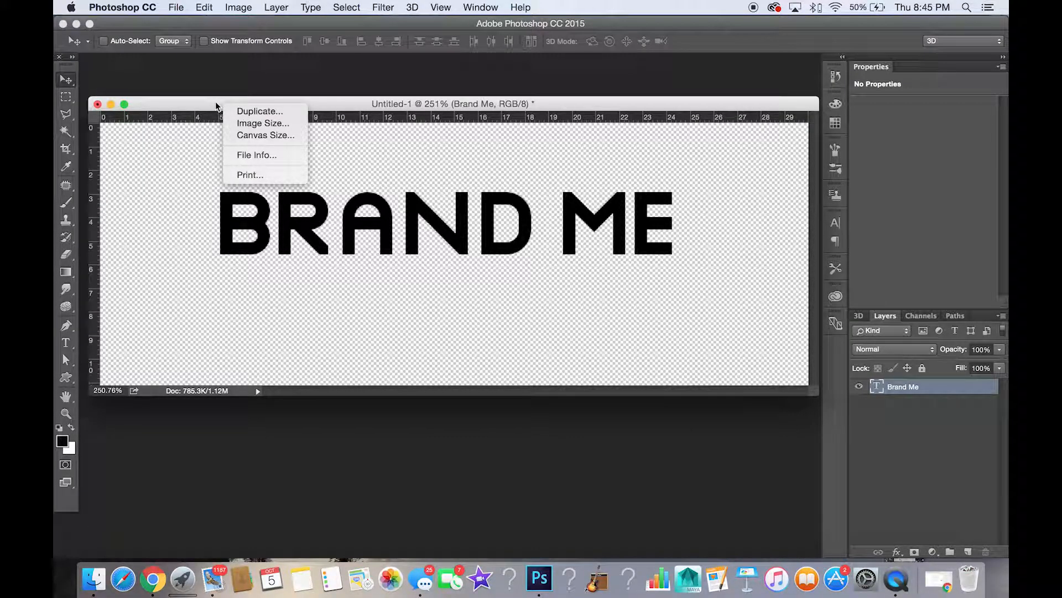
left_click(217, 103)
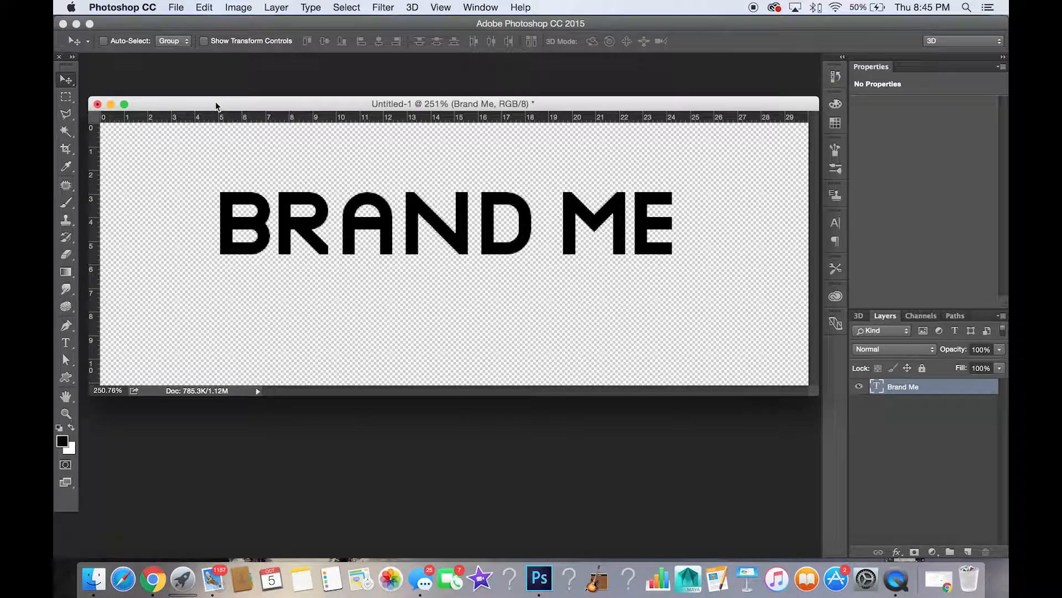
right_click(250, 104)
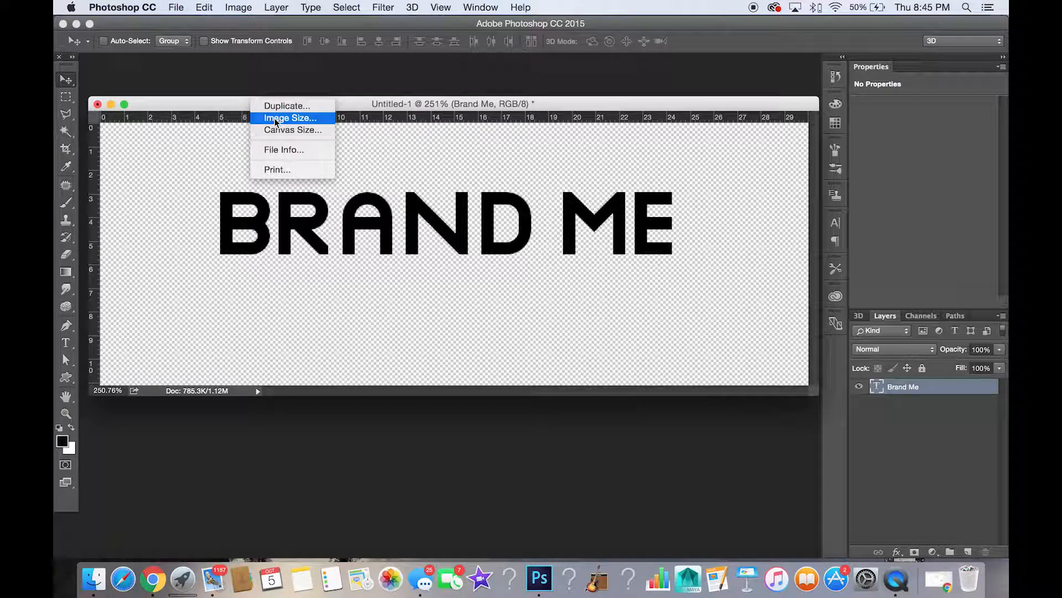
left_click(231, 105)
left_click_drag(308, 215, 288, 215)
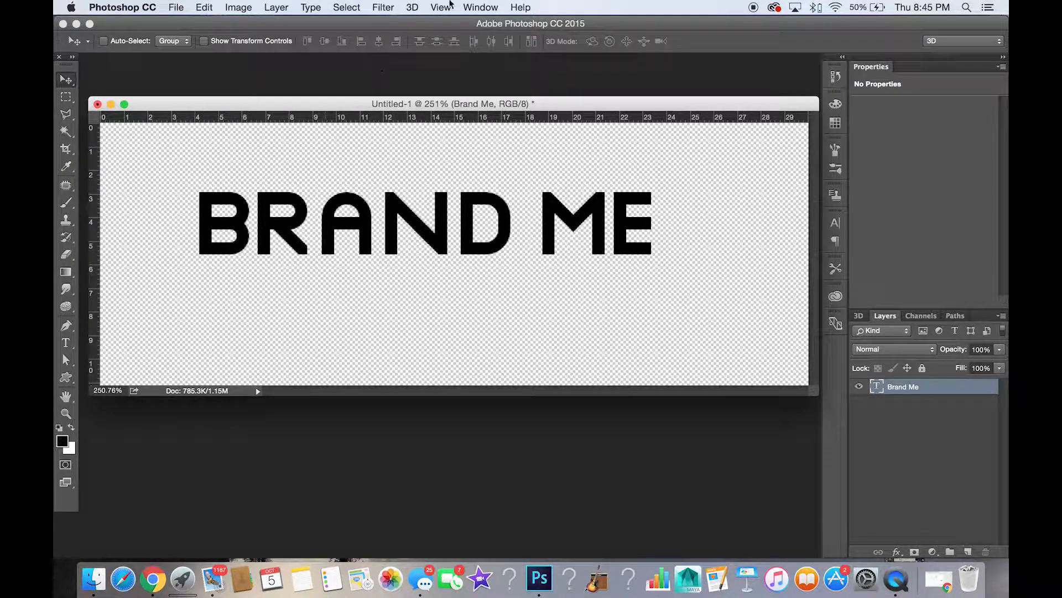
Show the character settings, select the whole BRAND ME text and set its tracking to 100.
left_click(475, 8)
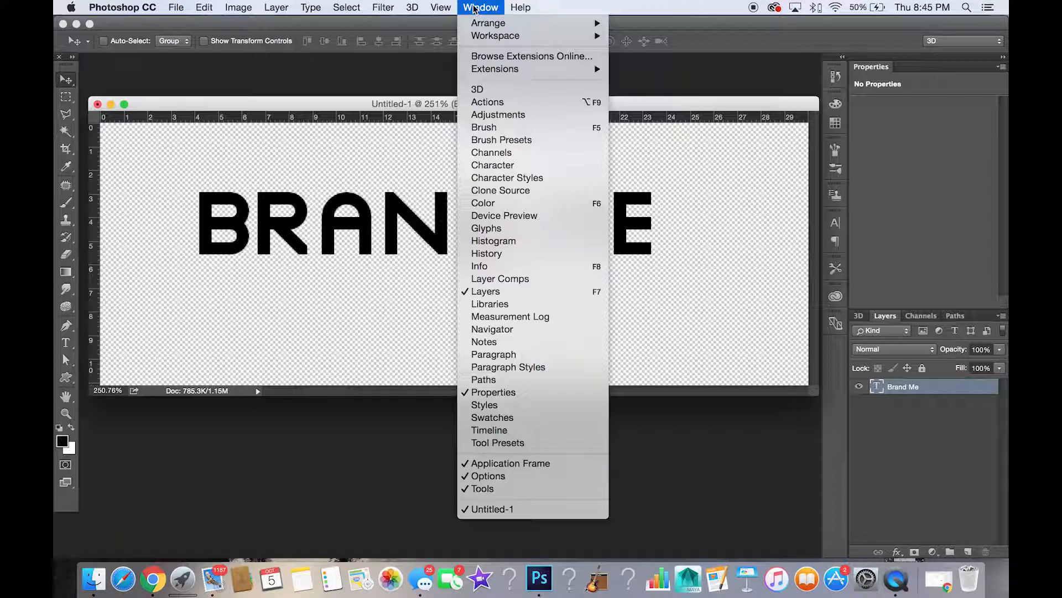
left_click(486, 165)
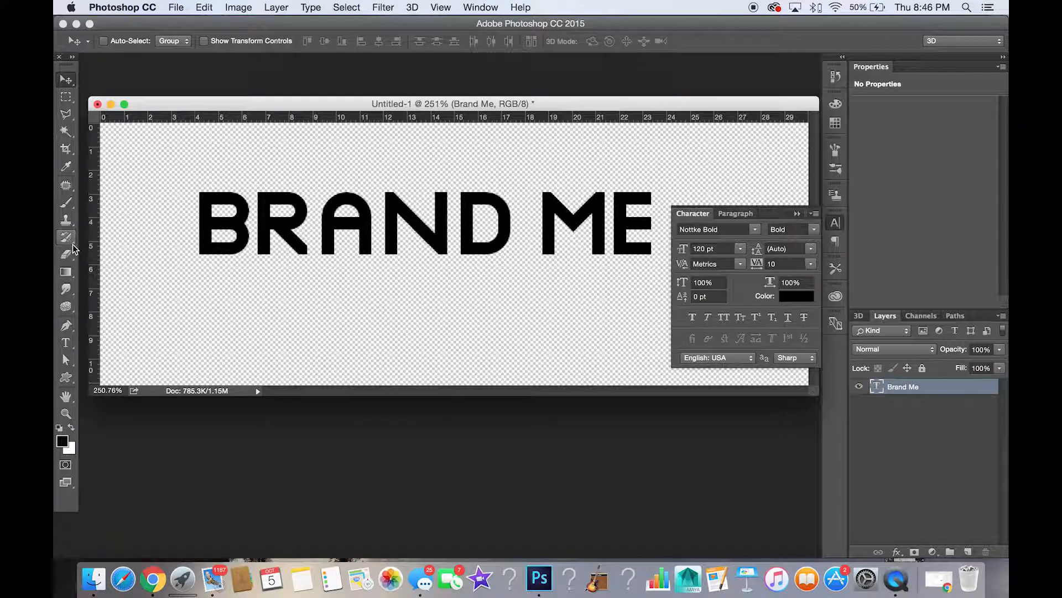
left_click(67, 343)
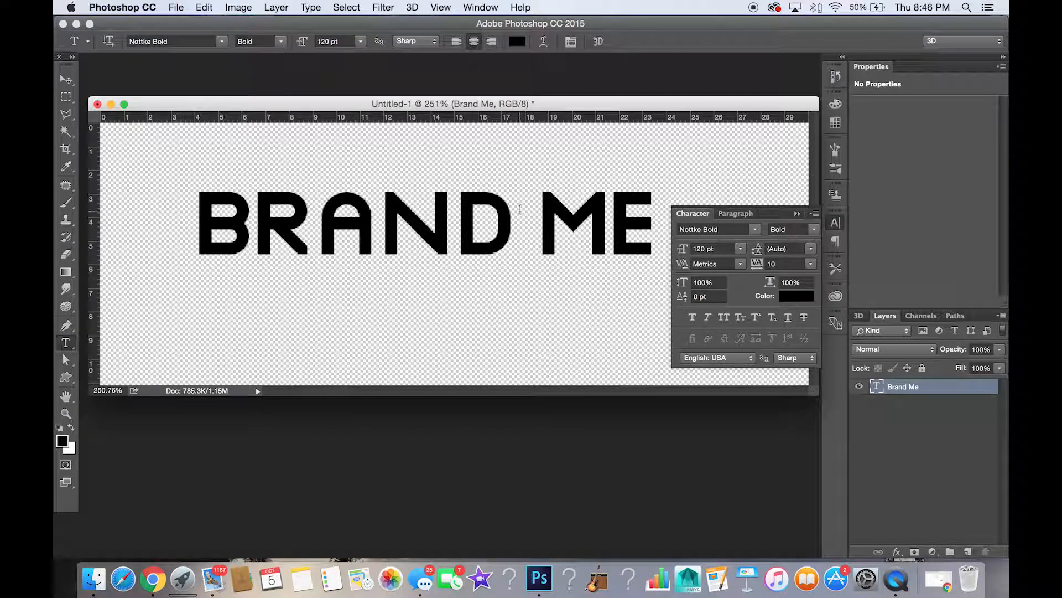
left_click_drag(647, 201, 224, 223)
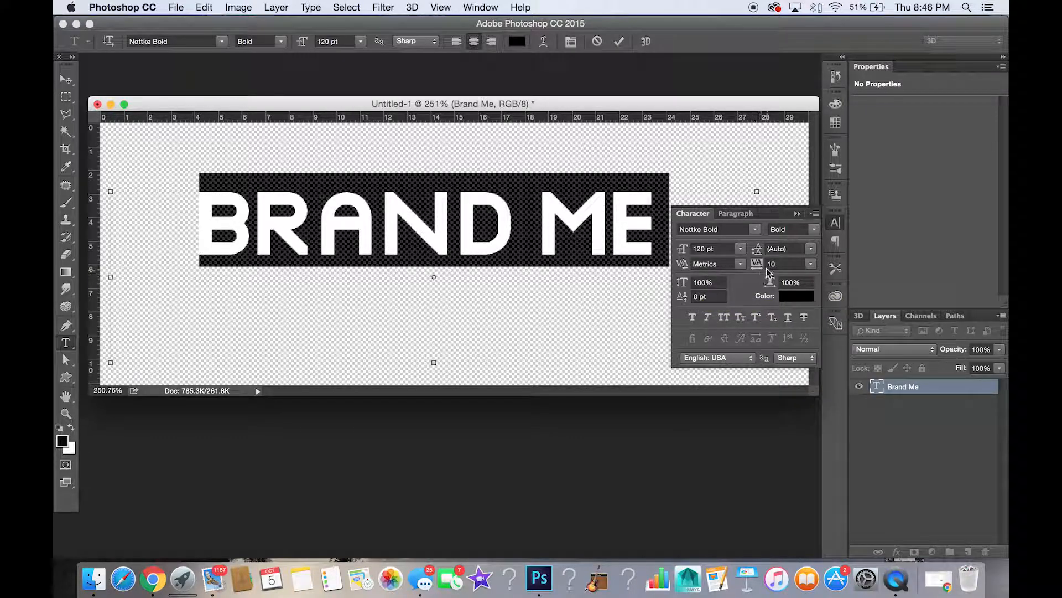
left_click(811, 263)
left_click(786, 409)
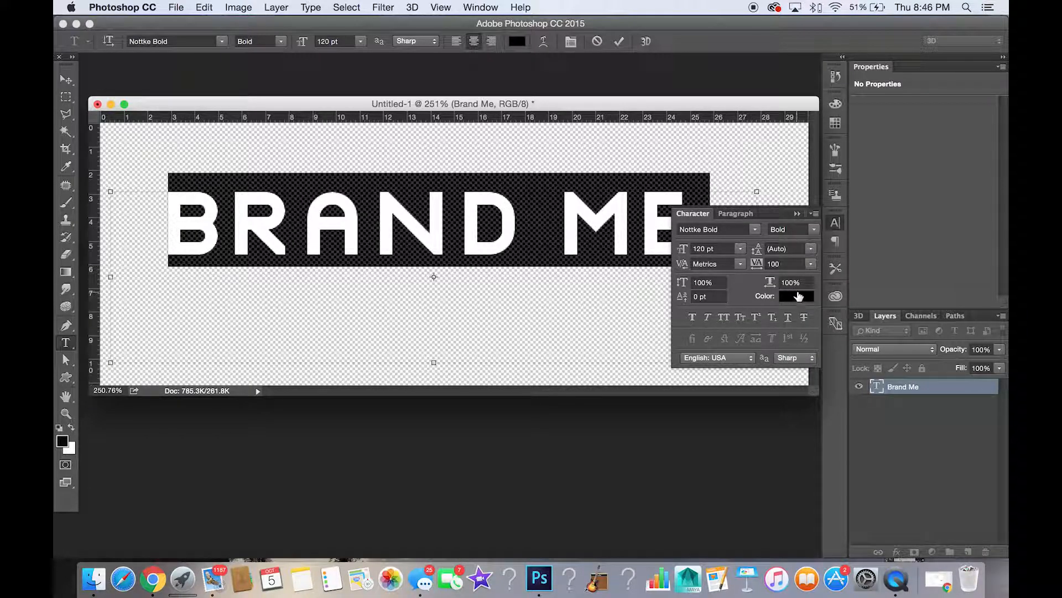
Try a tracking of 5 on the selected text, set it to 10 and commit the text edit.
left_click(809, 265)
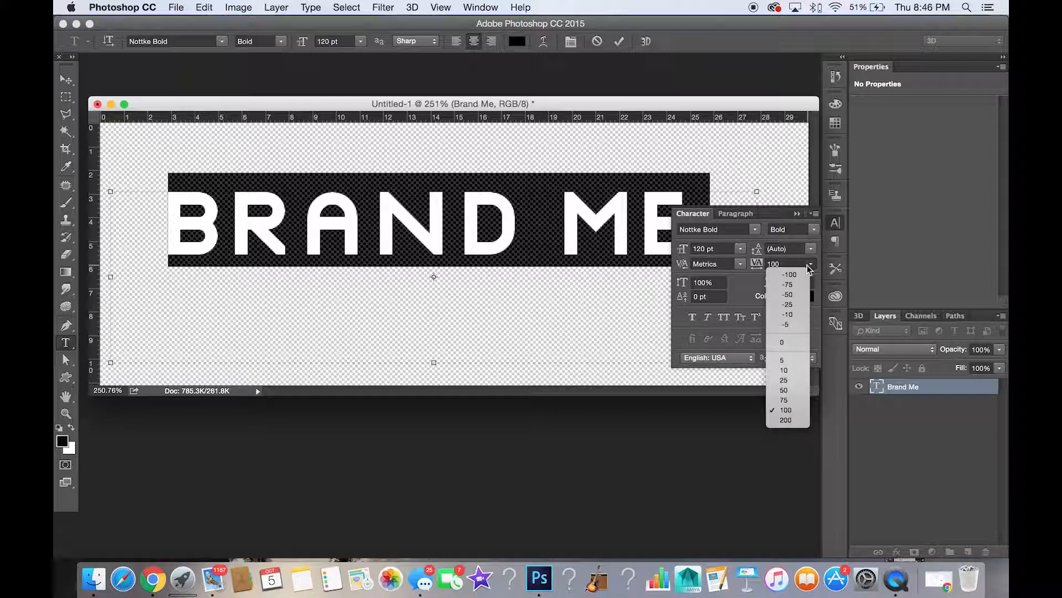
left_click(799, 274)
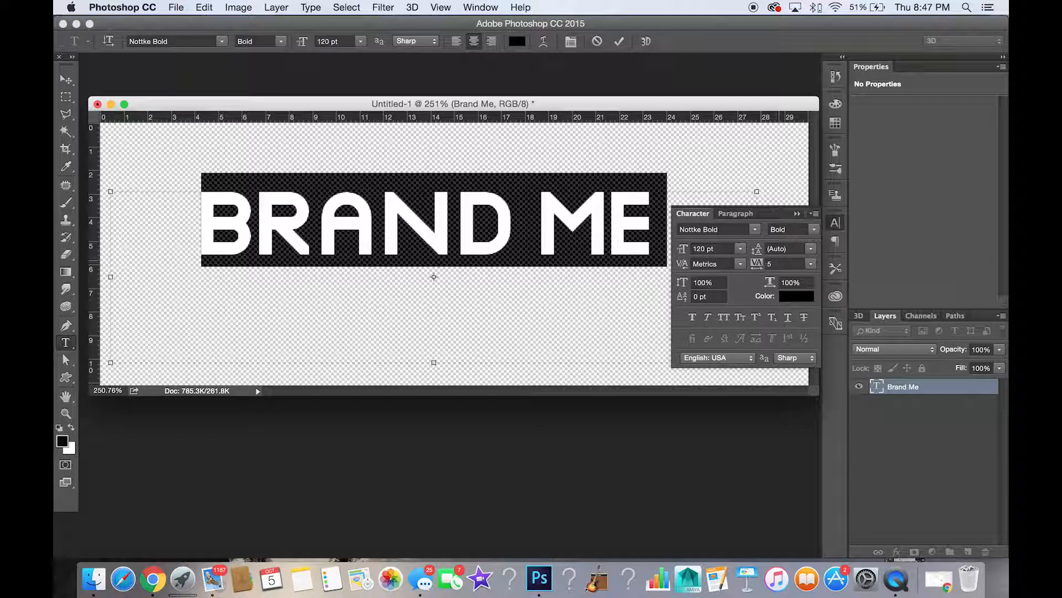
left_click(812, 264)
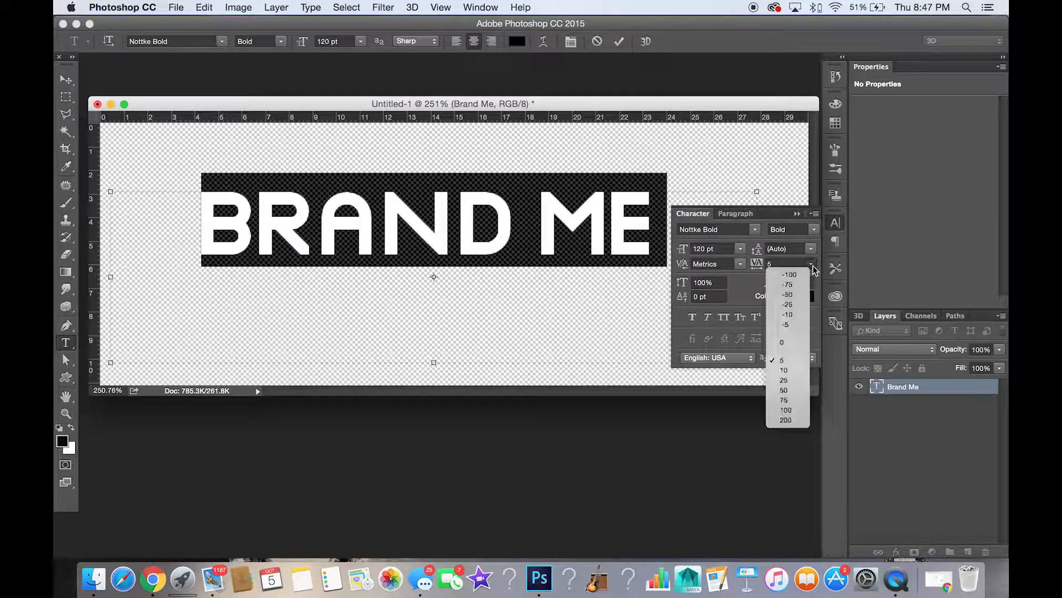
left_click(803, 370)
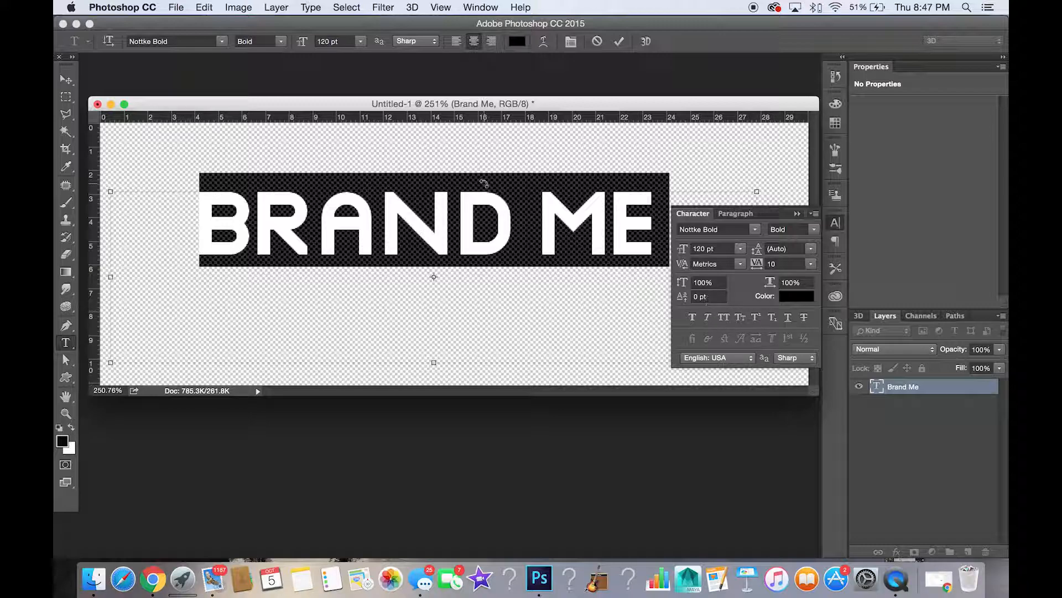
left_click(66, 79)
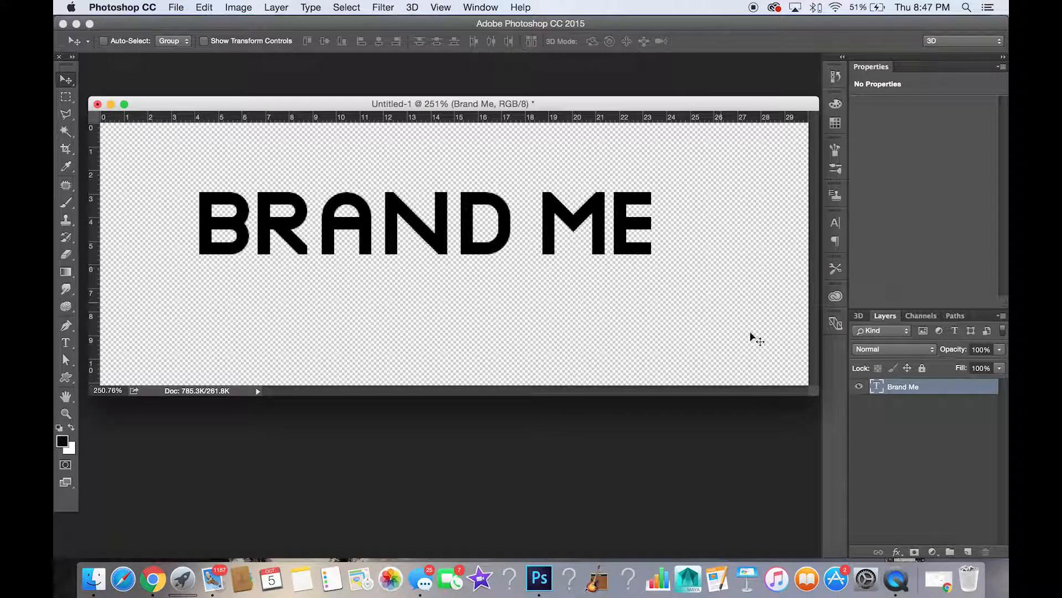
Add a new layer above the text and fill it with blue #116ed7 using the Paint Bucket.
left_click(967, 552)
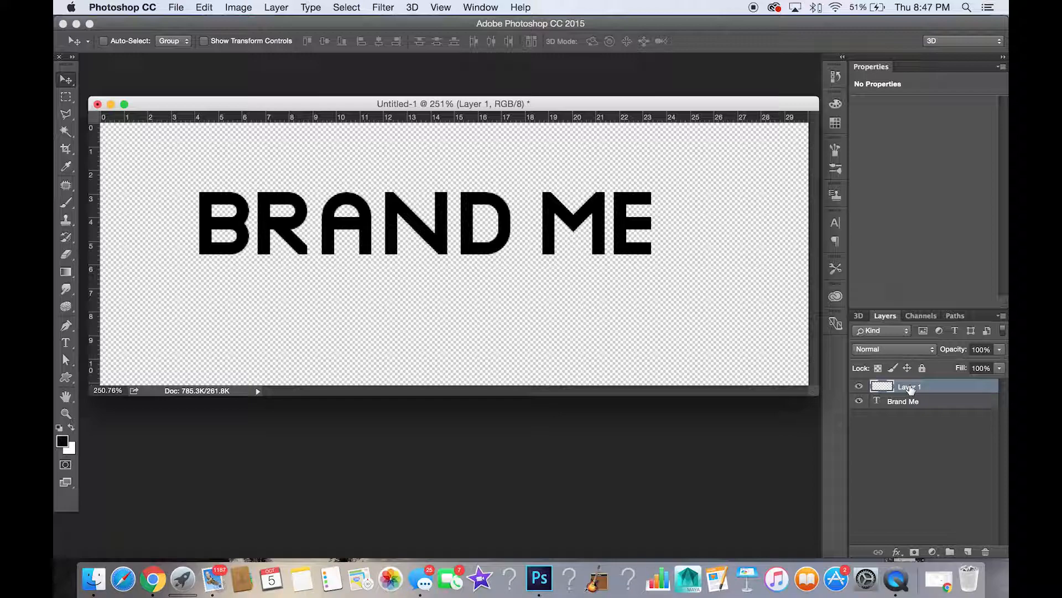
left_click(65, 274)
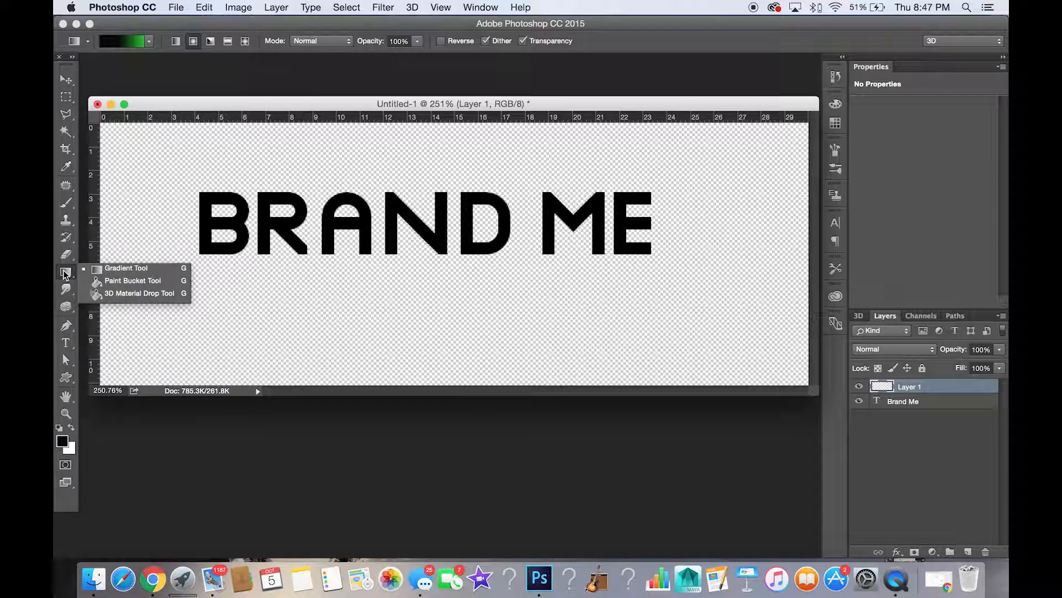
left_click(136, 281)
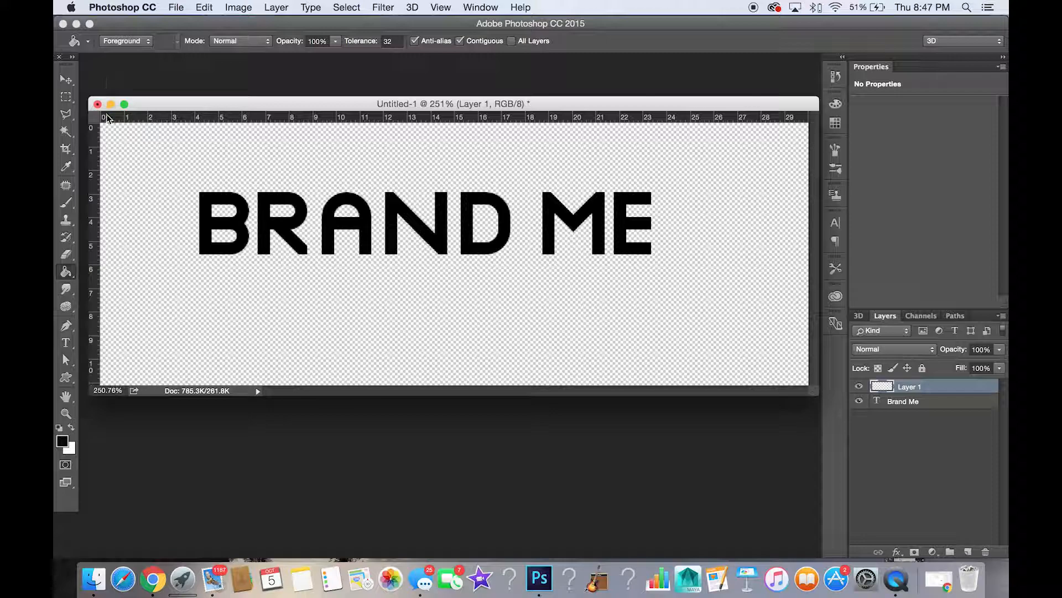
left_click(63, 441)
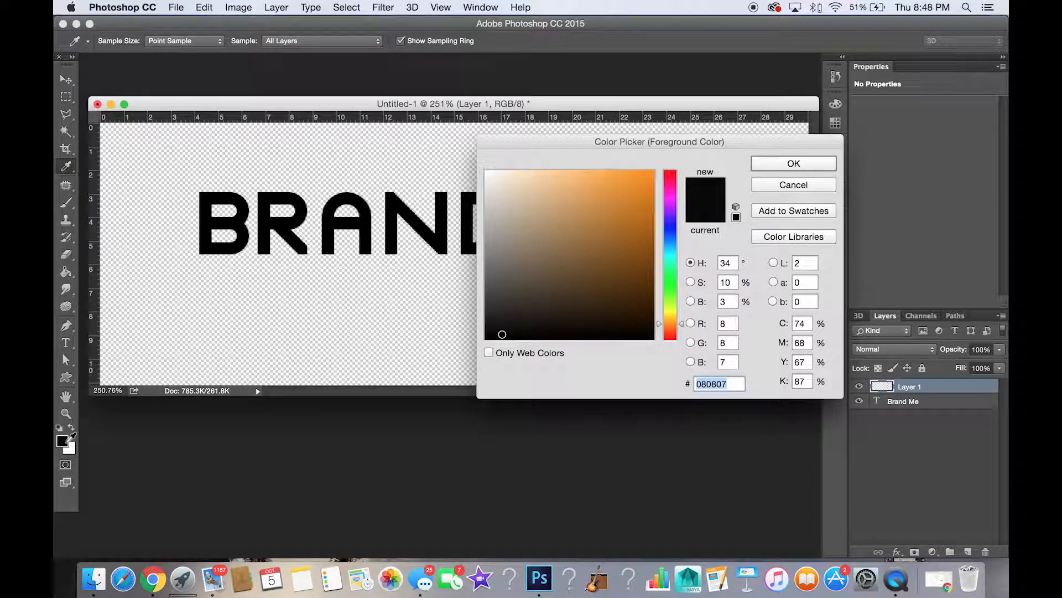
left_click(669, 187)
left_click(641, 197)
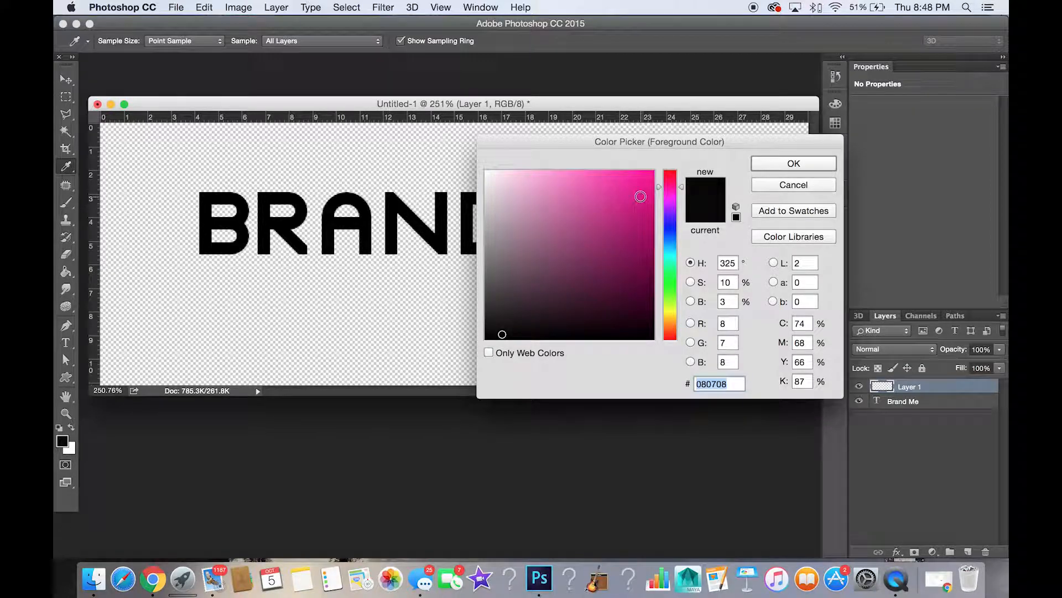
left_click(671, 243)
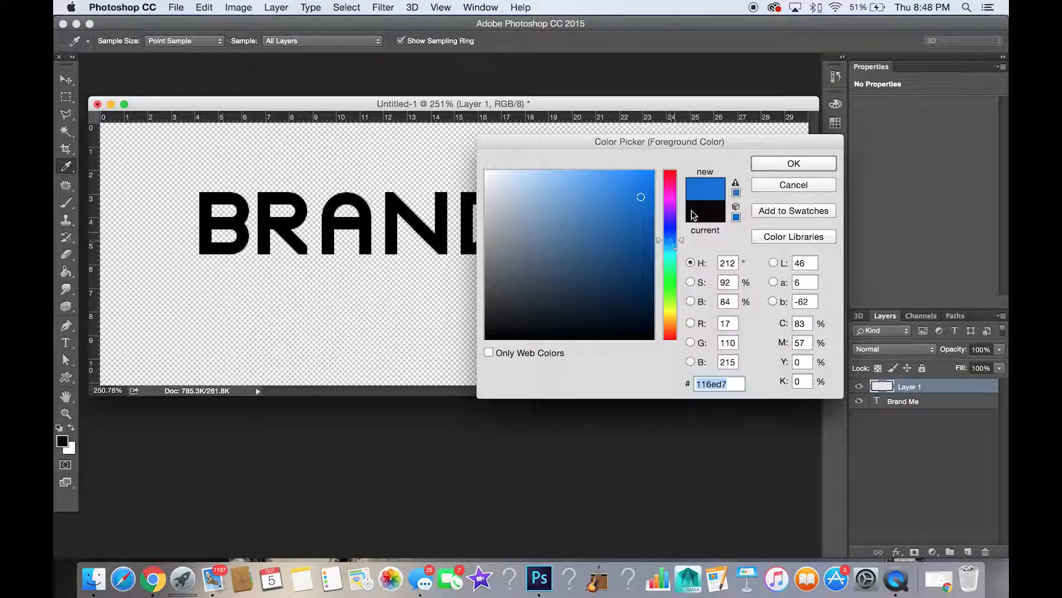
left_click(766, 165)
key("g")
left_click(711, 182)
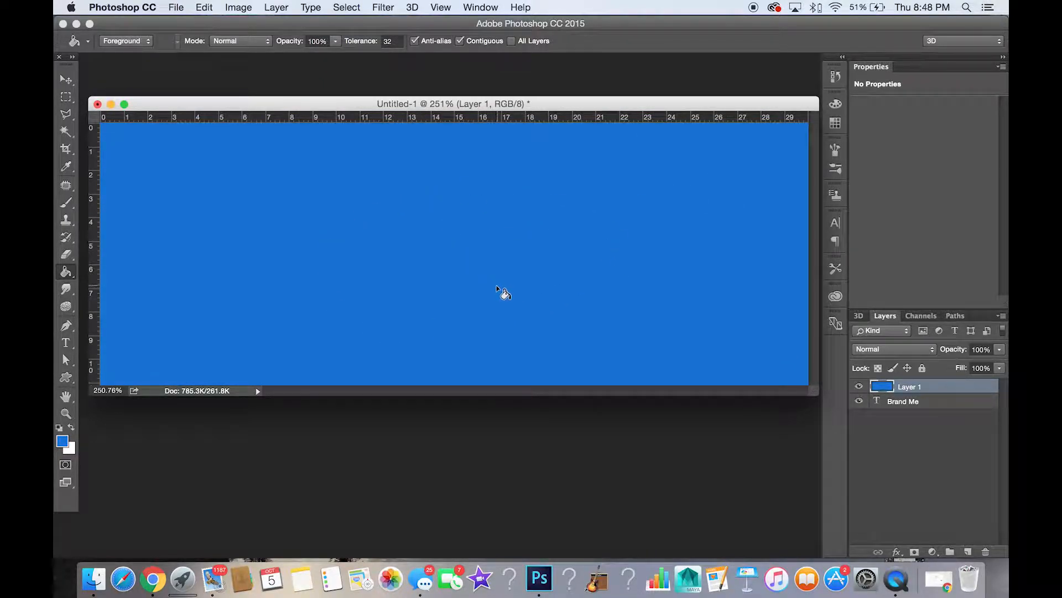
Toggle the blue layer's visibility to check what it covers, and move it below the Brand Me text layer.
left_click(860, 387)
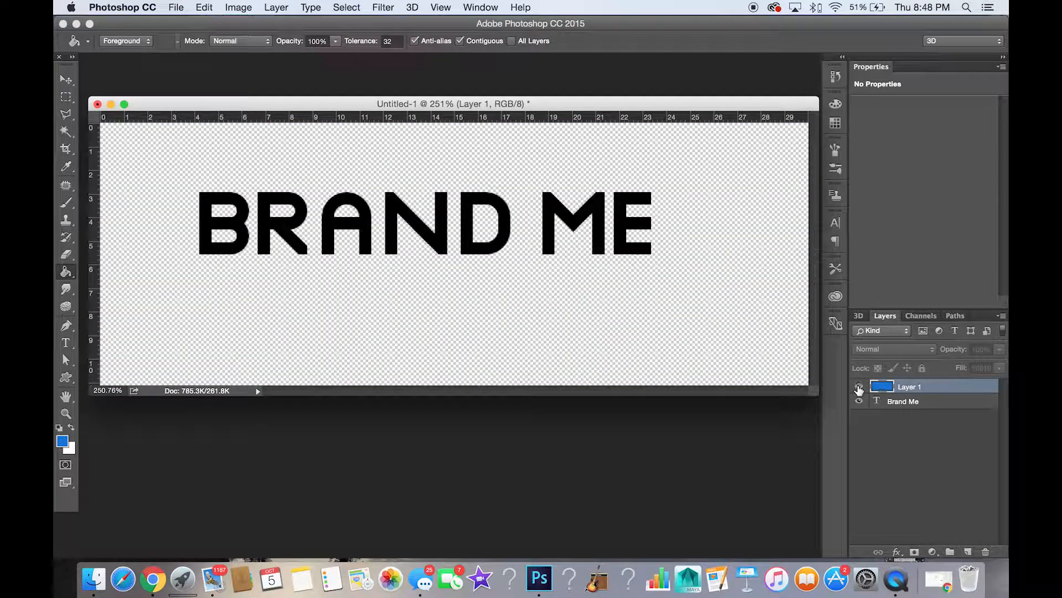
left_click(859, 387)
left_click(859, 387)
left_click(859, 387)
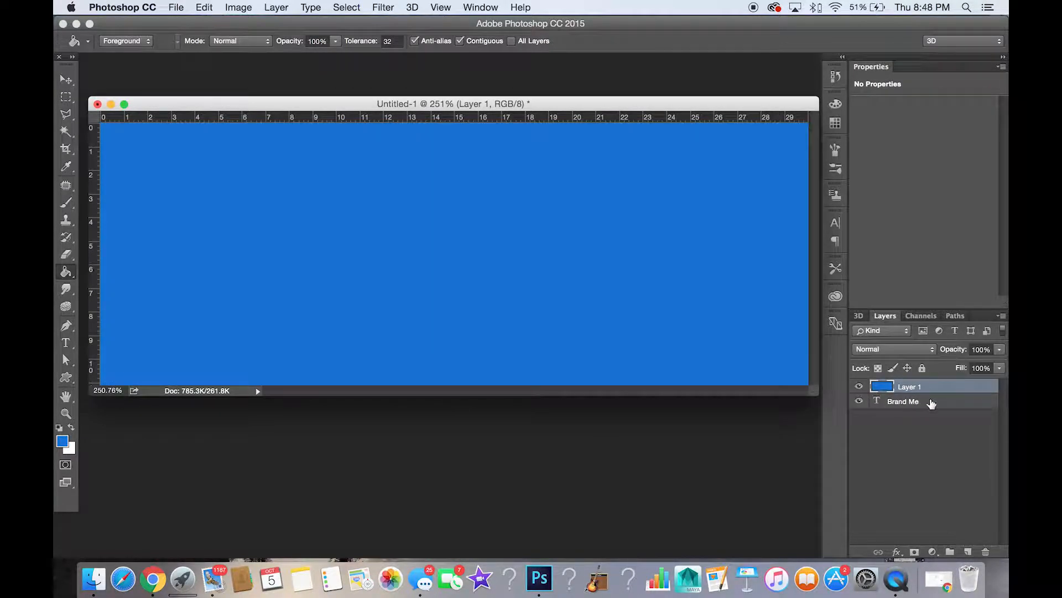
left_click_drag(935, 394, 932, 406)
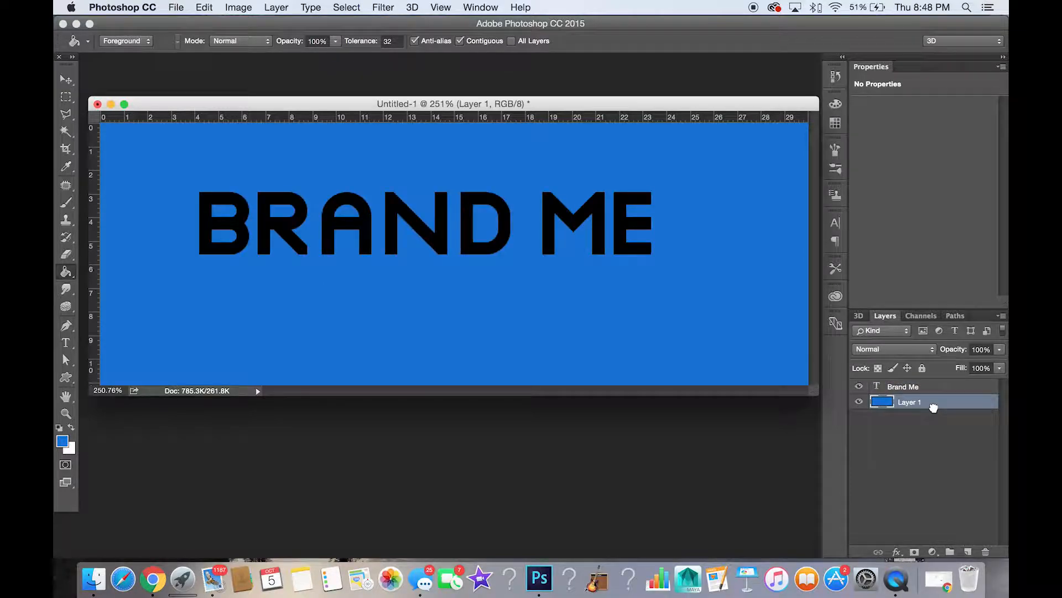
Add a new layer between the blue fill and the text, and fill it with a linear black-to-white gradient from the canvas bottom upward.
left_click(966, 551)
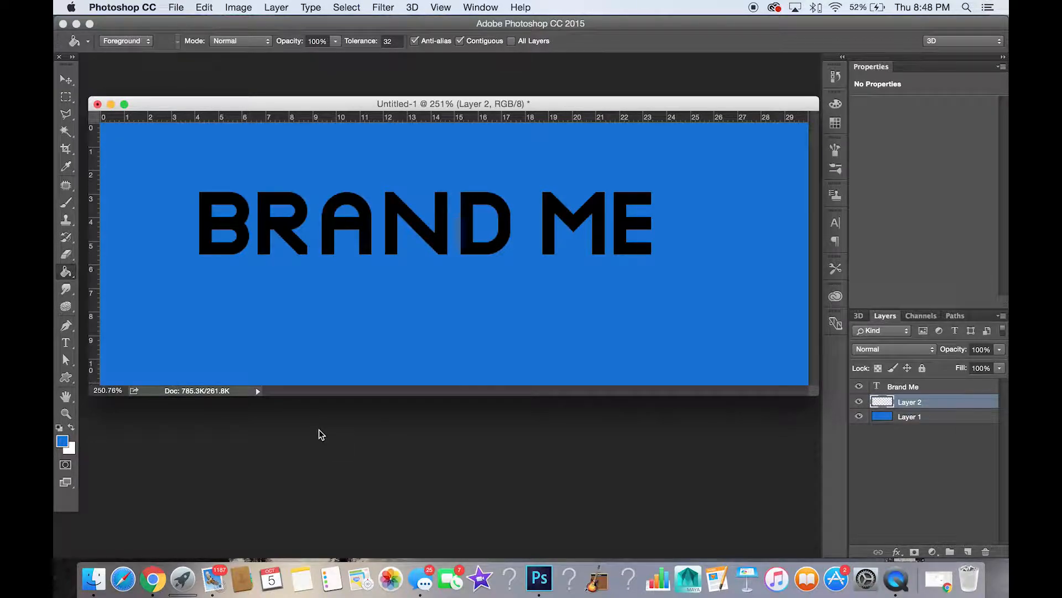
left_click(68, 273)
left_click(103, 268)
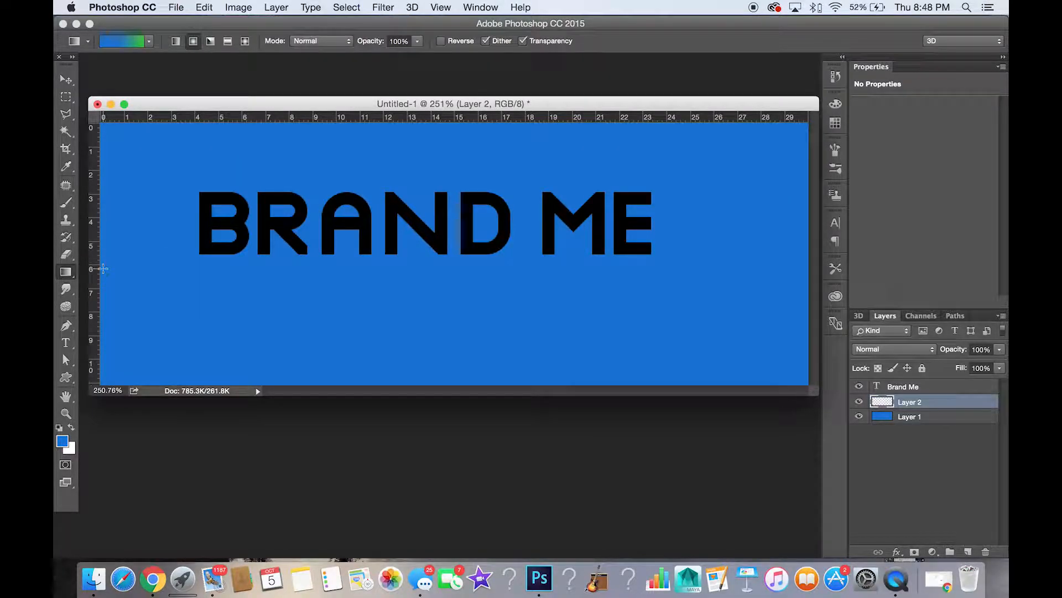
left_click(148, 42)
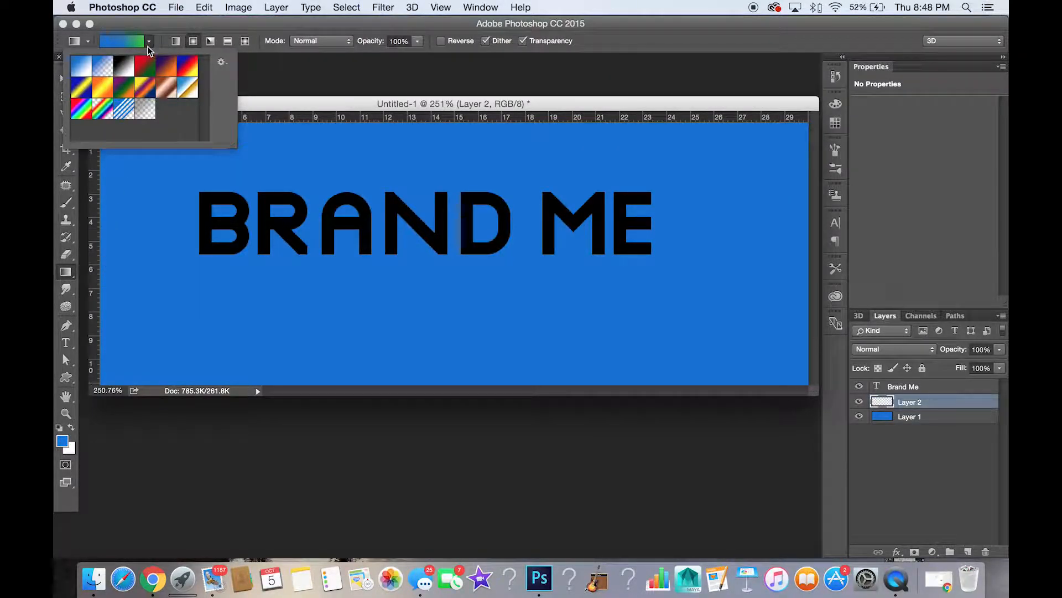
left_click(125, 71)
left_click_drag(356, 381, 357, 148)
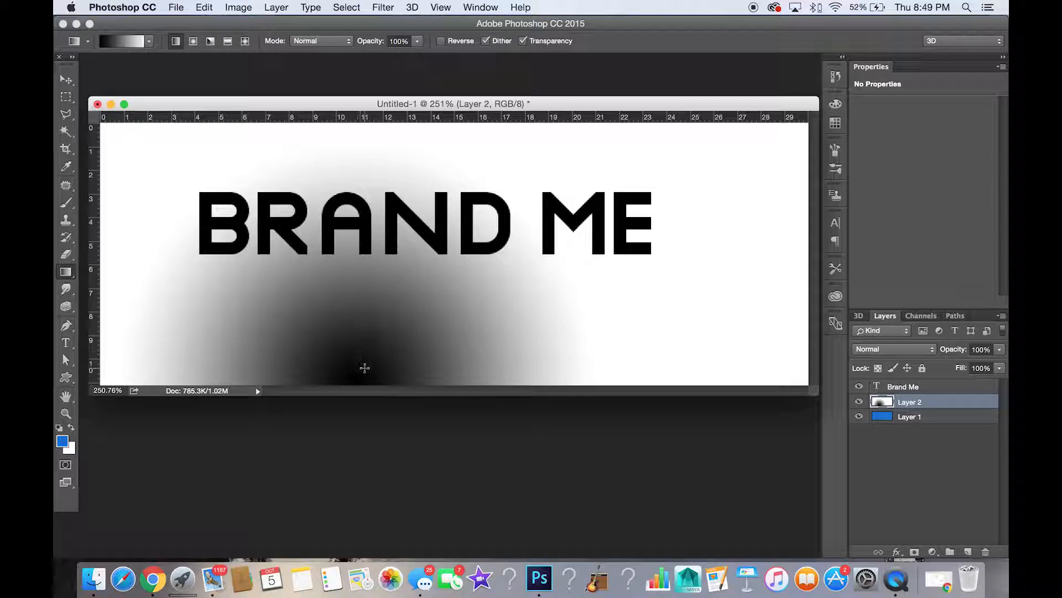
left_click_drag(368, 384, 366, 178)
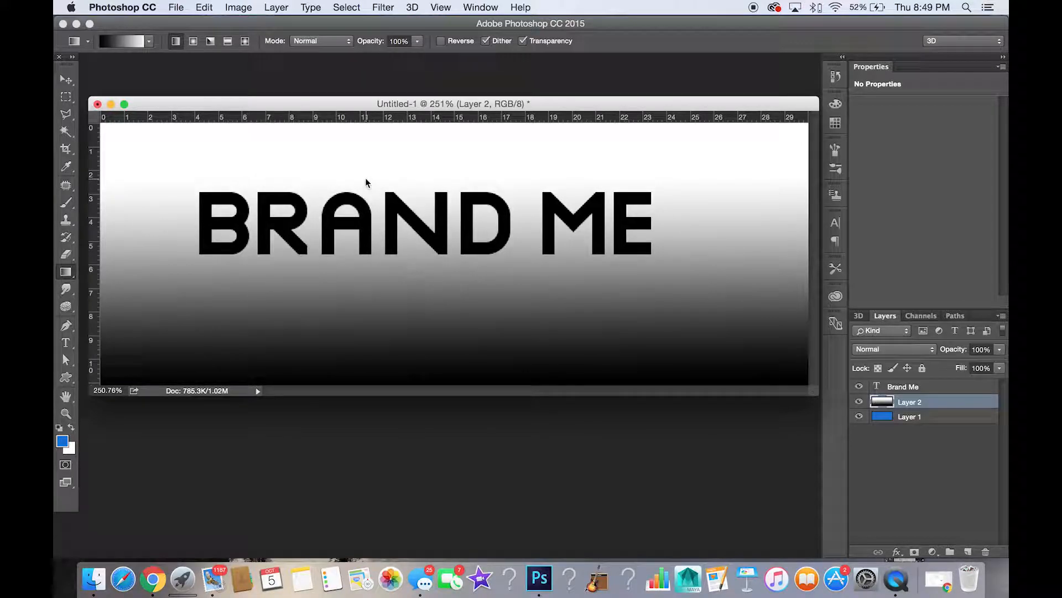
Redraw the gradient on Layer 2 from just above the canvas bottom upward past the top edge, and return its opacity to 100%.
left_click_drag(377, 348, 380, 109)
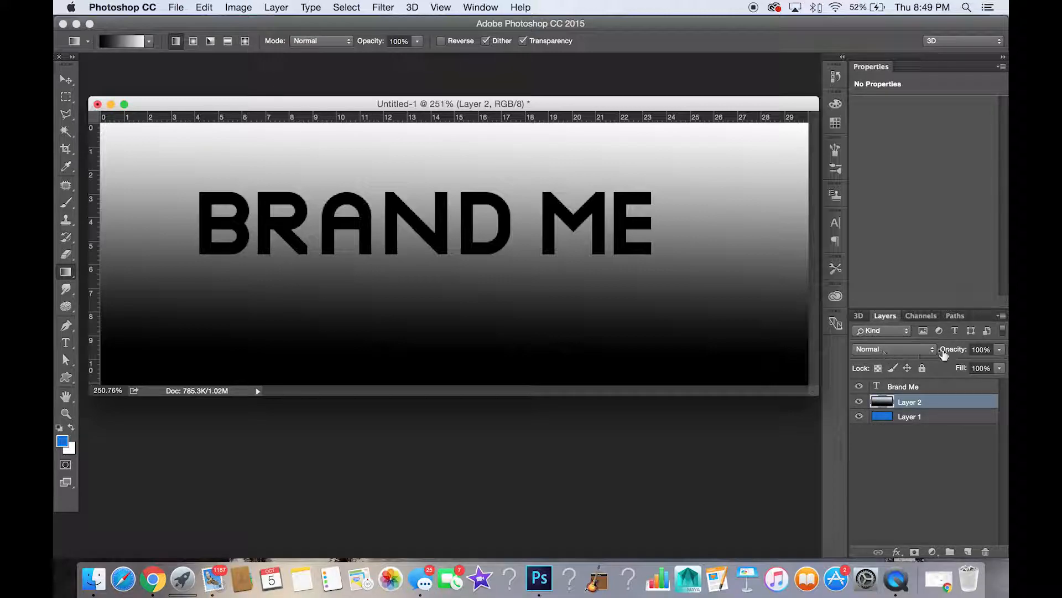
left_click(999, 350)
left_click_drag(968, 364, 1001, 364)
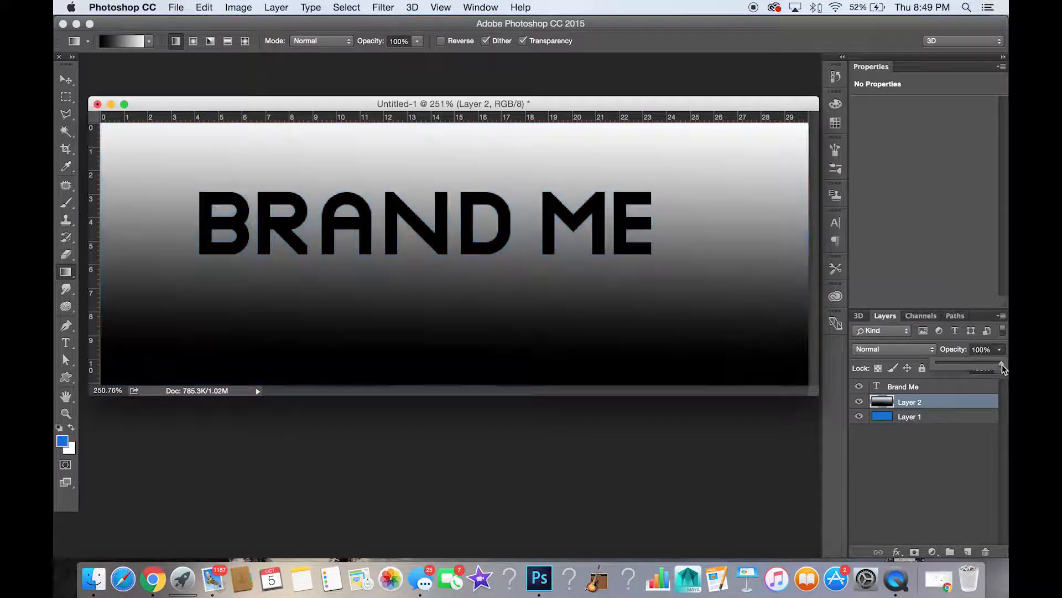
Try the Multiply, Lighten and Soft Light blend modes on the gradient layer, and set it to Overlay.
left_click(931, 350)
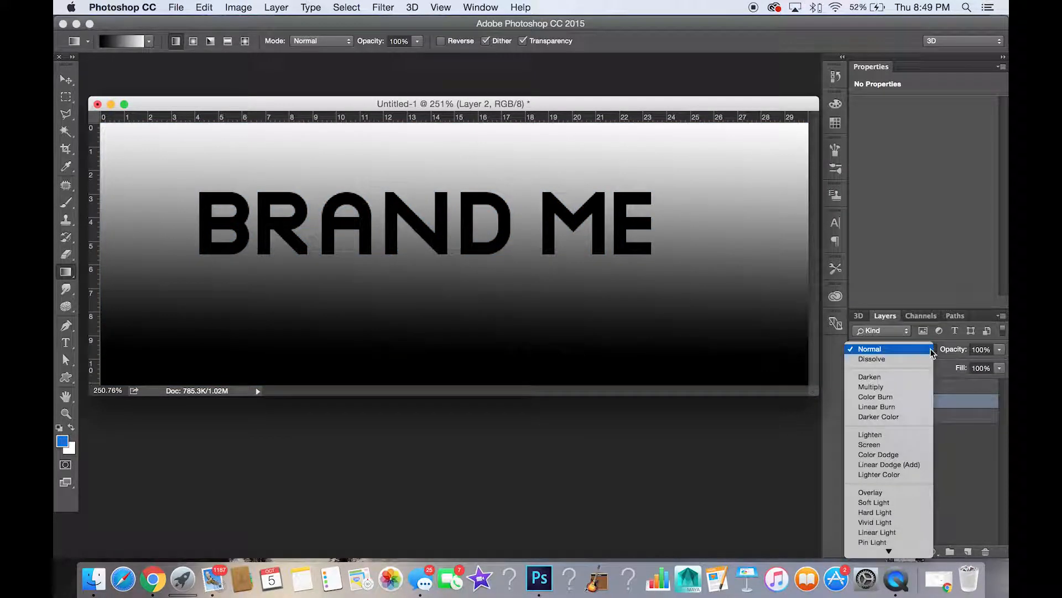
left_click(911, 385)
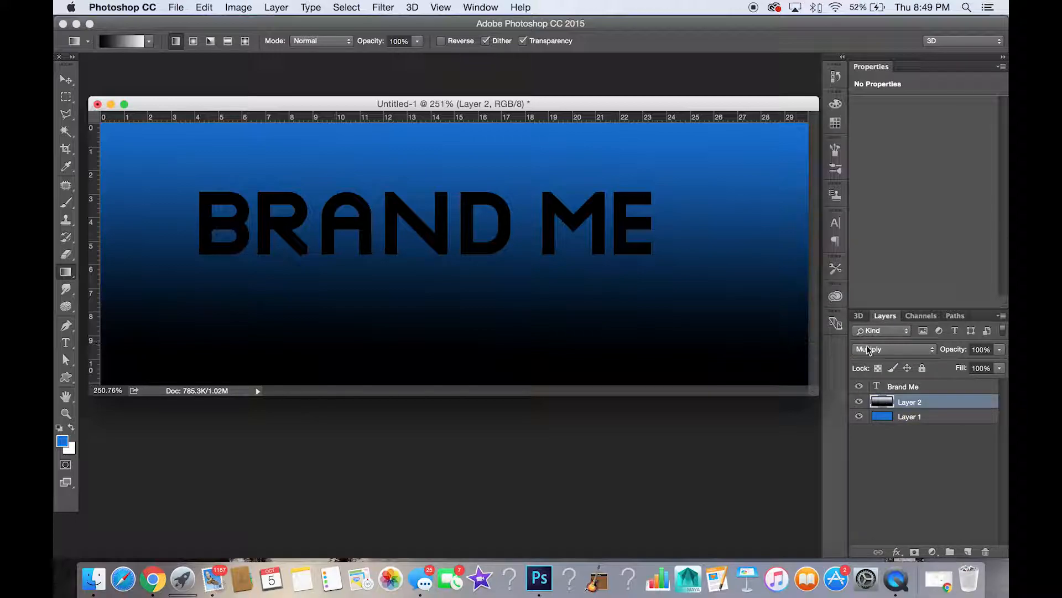
left_click(924, 350)
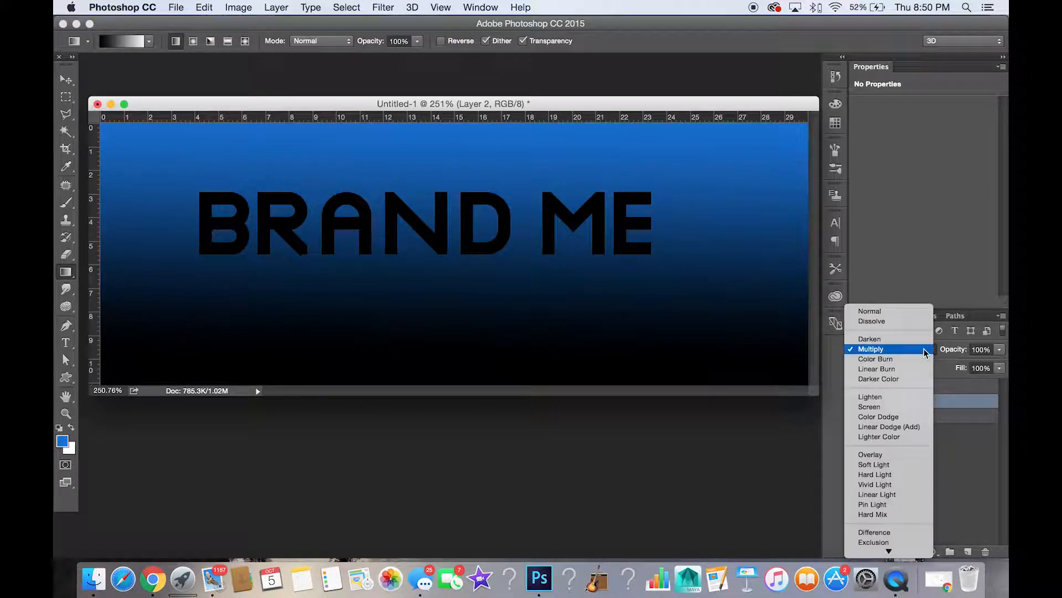
left_click(885, 399)
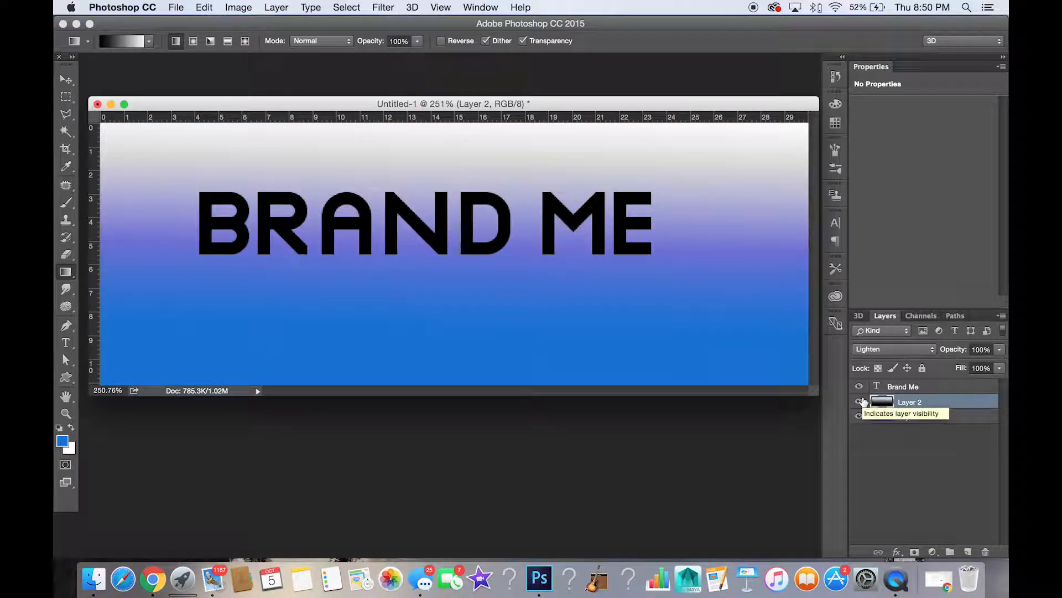
left_click(893, 350)
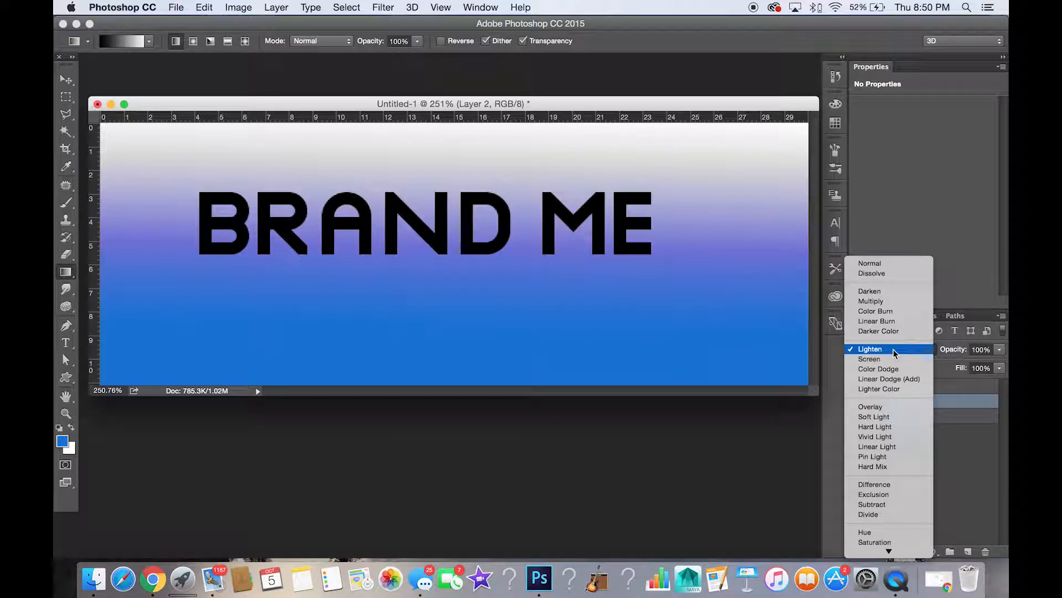
left_click(880, 417)
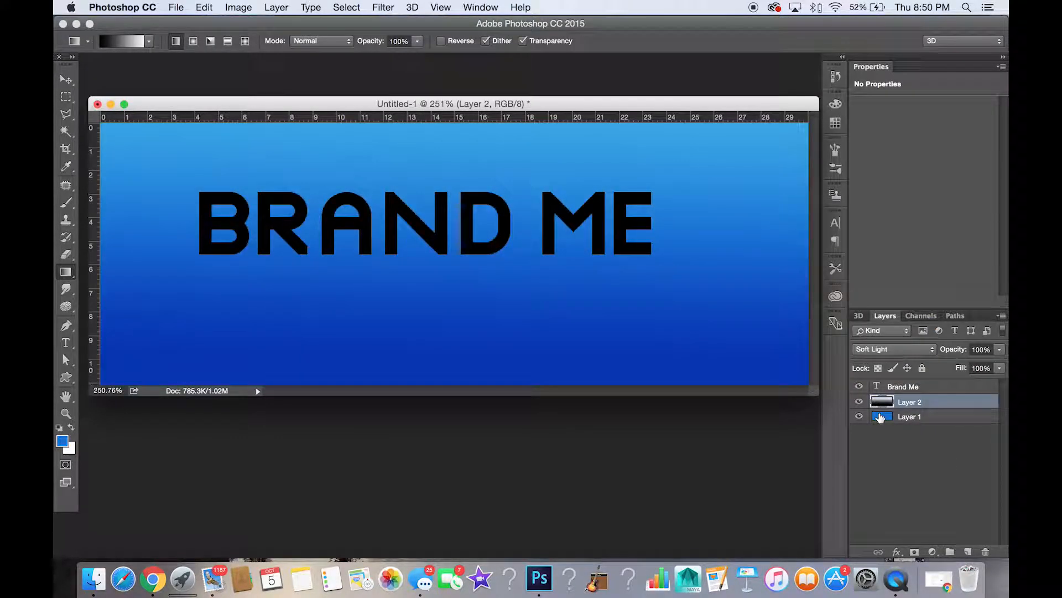
left_click(893, 349)
left_click(891, 341)
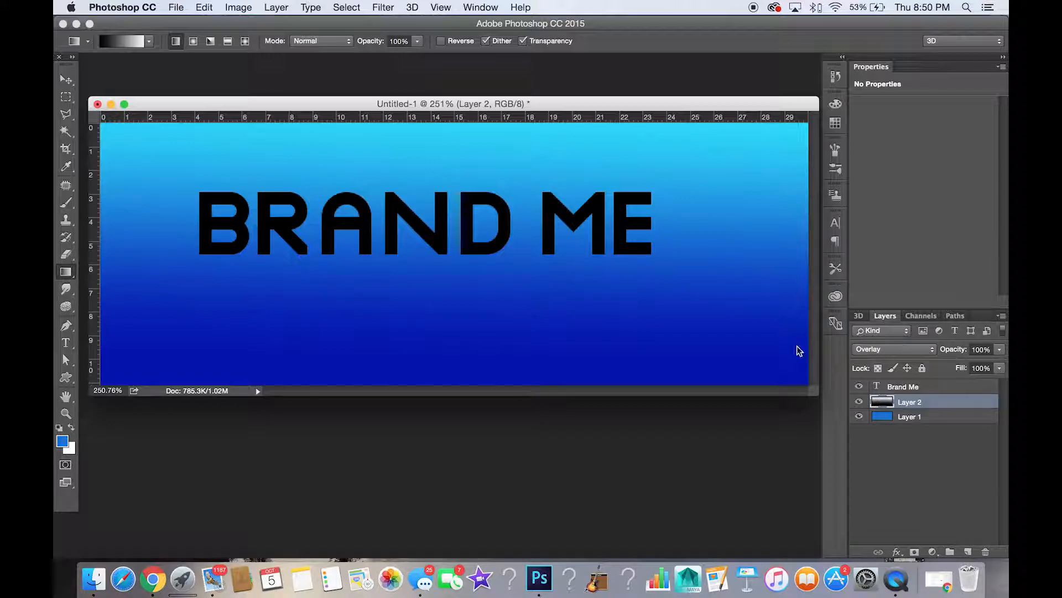
Move the BRAND ME text up and to the left, closer to the banner's upper-left corner.
key("v")
left_click_drag(334, 235, 271, 217)
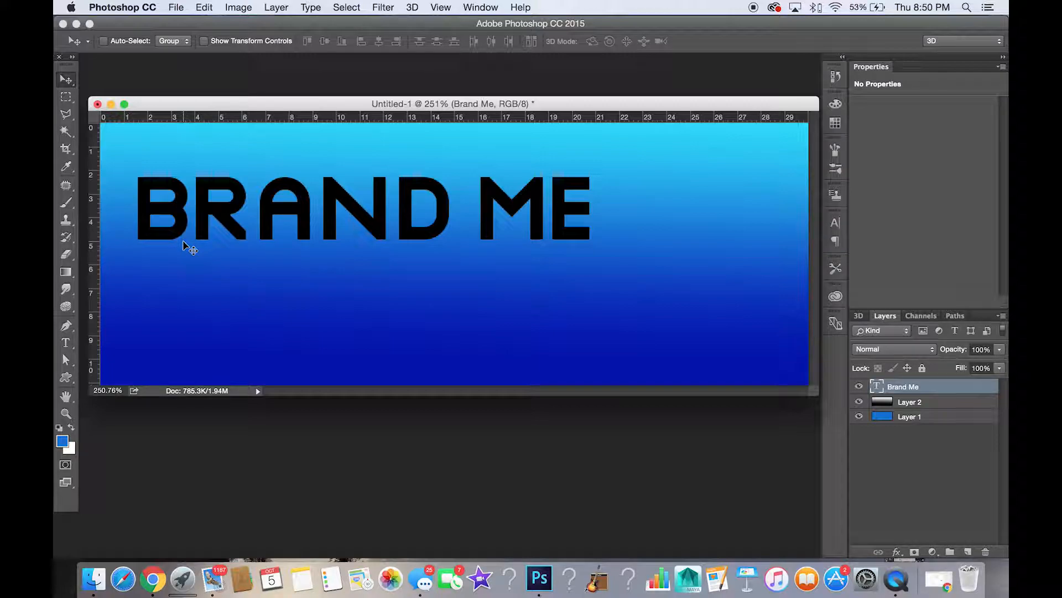
Activate the Custom Shape tool and append the Ornaments set to the available shapes.
left_click(67, 379)
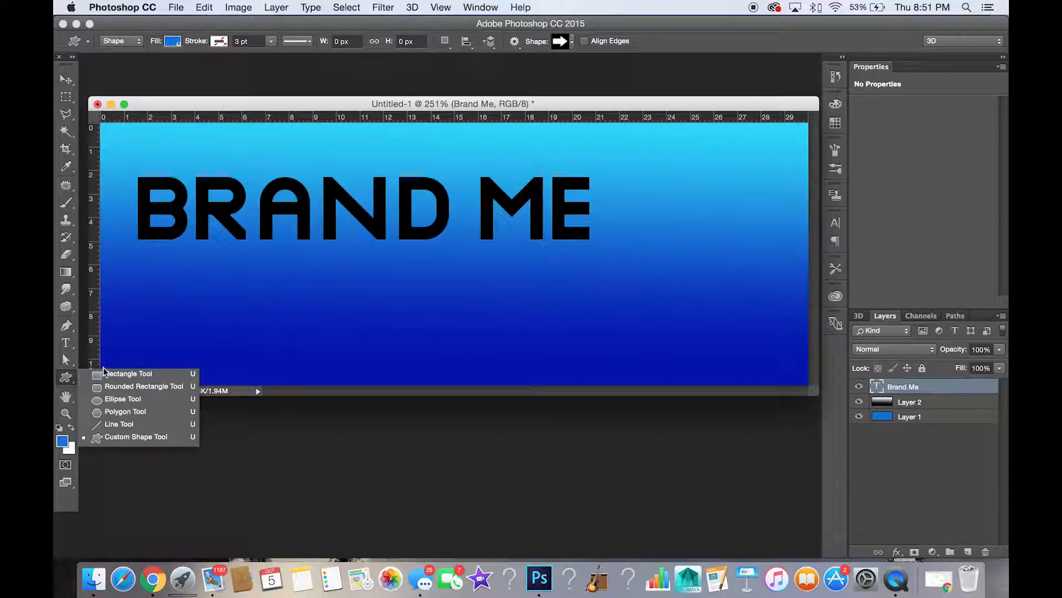
left_click(114, 439)
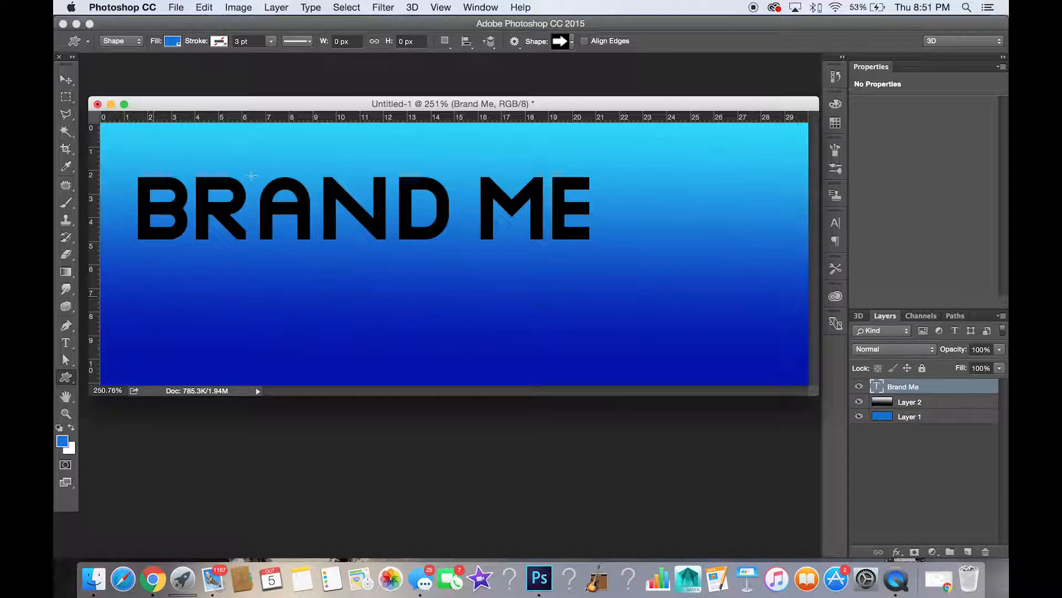
left_click(570, 42)
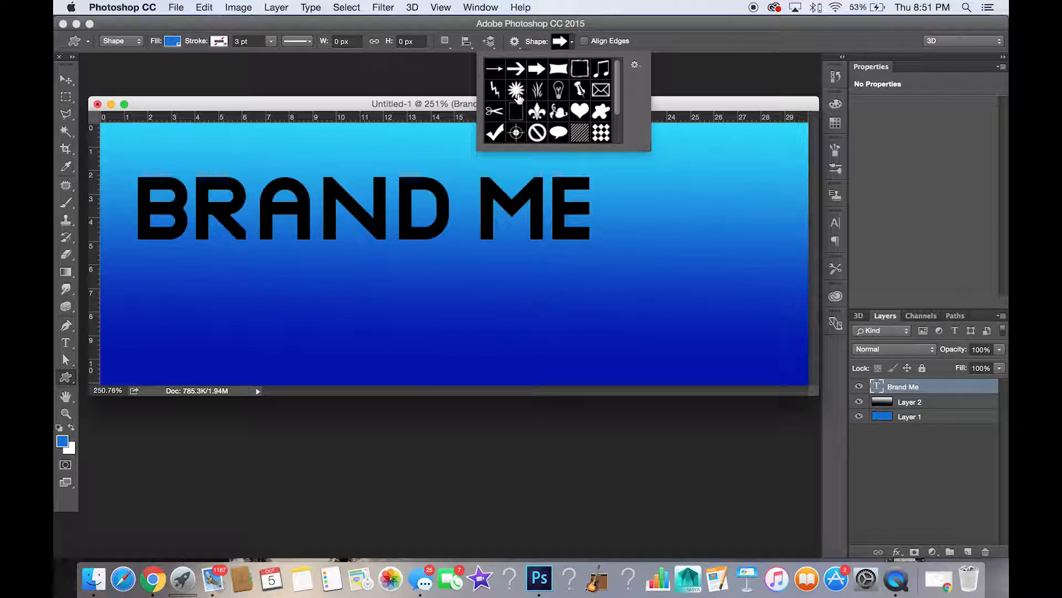
left_click(635, 65)
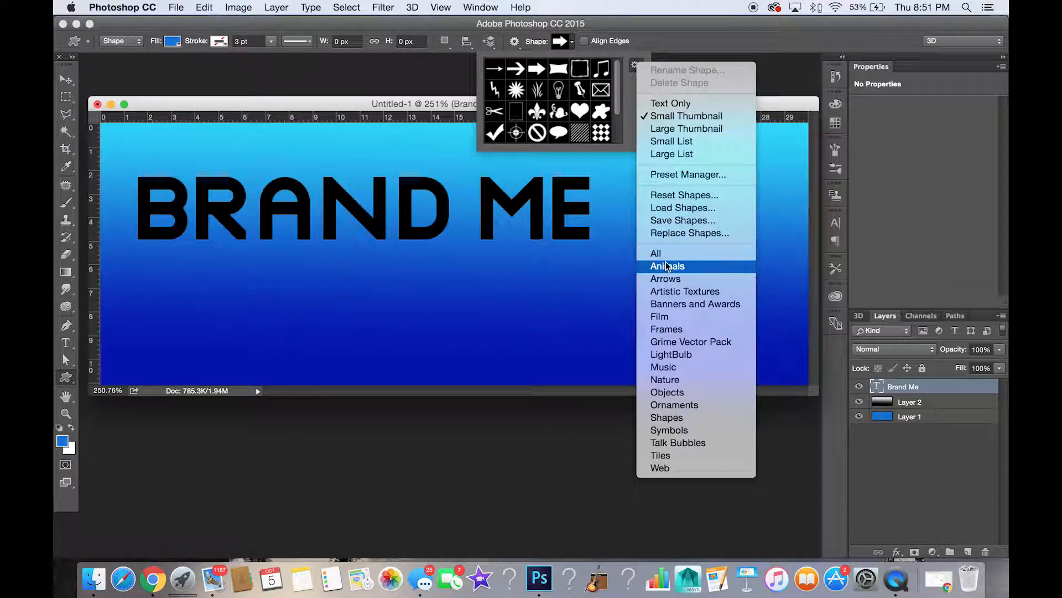
left_click(661, 403)
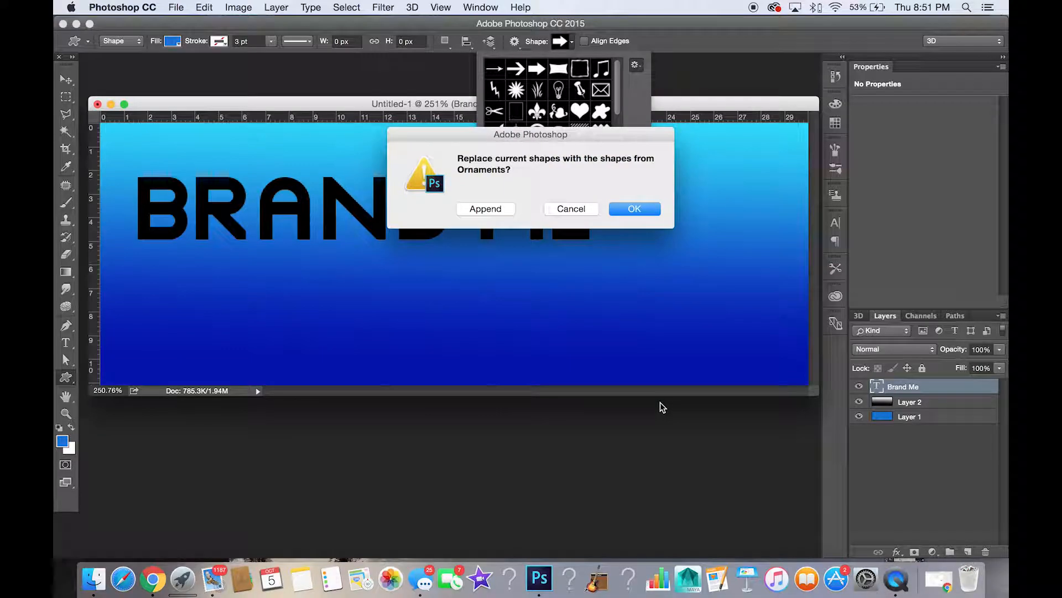
left_click(485, 208)
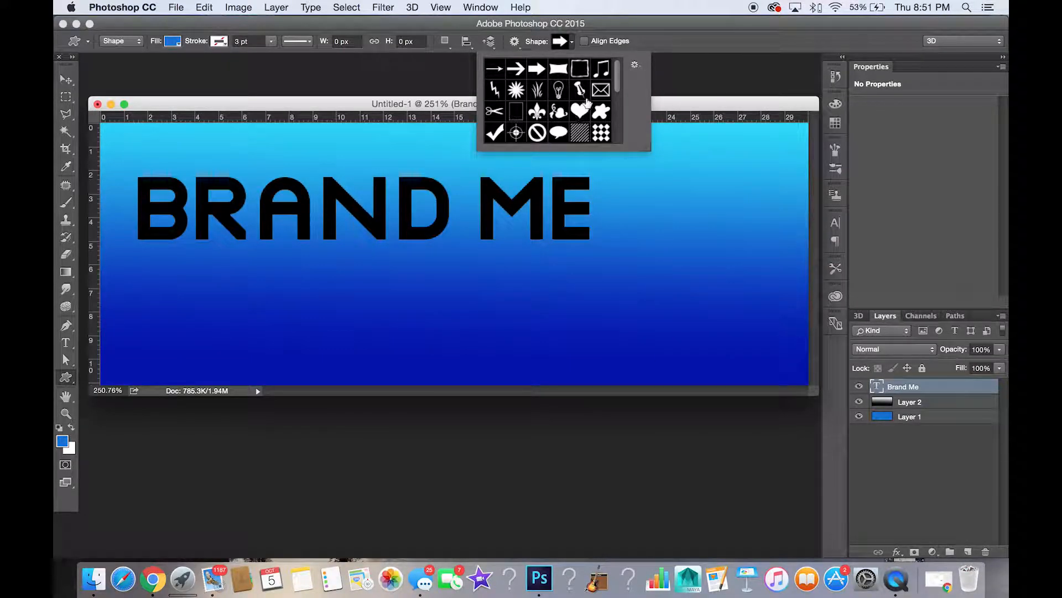
Draw the diamond tile custom shape across most of the banner, about 774 by 273 px.
mouse_move(613, 74)
left_mouse_down()
mouse_move(613, 126)
mouse_move(614, 87)
left_mouse_up()
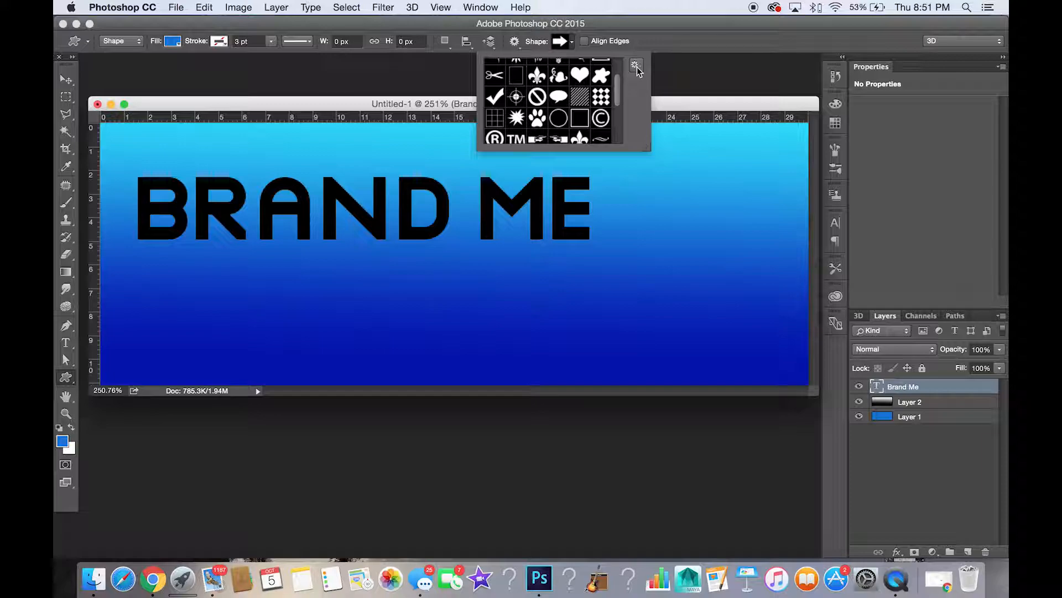
left_click(602, 98)
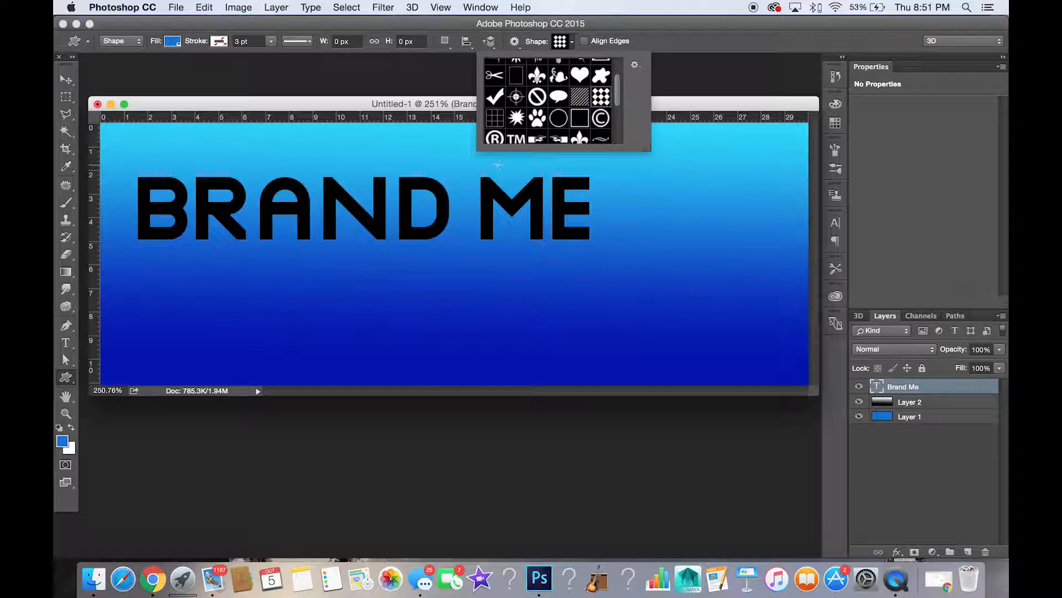
left_click(129, 148)
left_click_drag(129, 148, 772, 374)
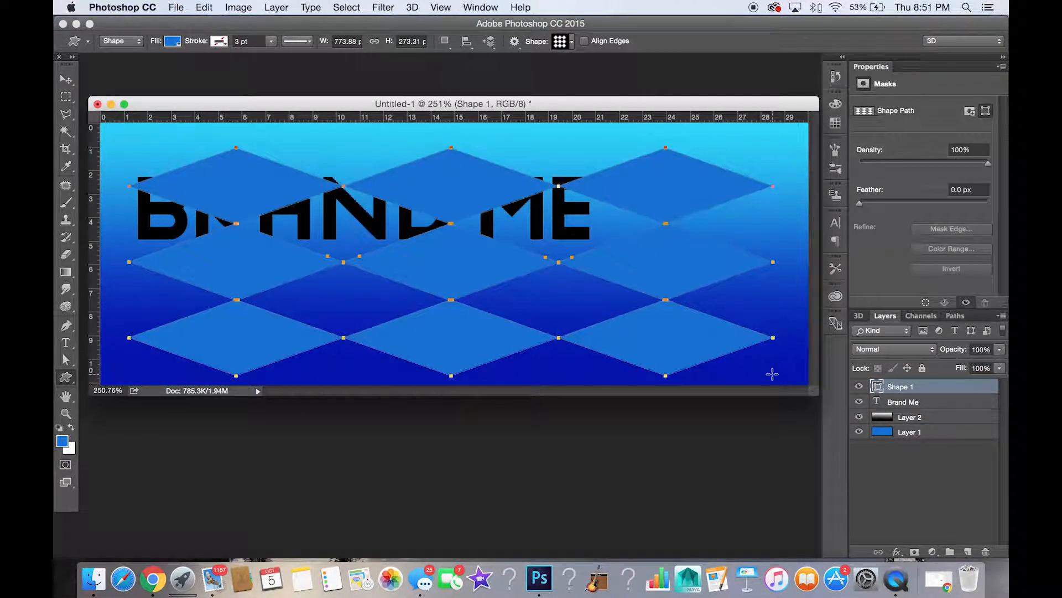
Toggle the diamond shape layer's visibility off and on to compare the banner with and without it.
left_click(860, 387)
left_click(859, 386)
left_click(859, 387)
left_click(859, 386)
Try solid red and light orange fills on the diamond shape.
left_click(66, 327)
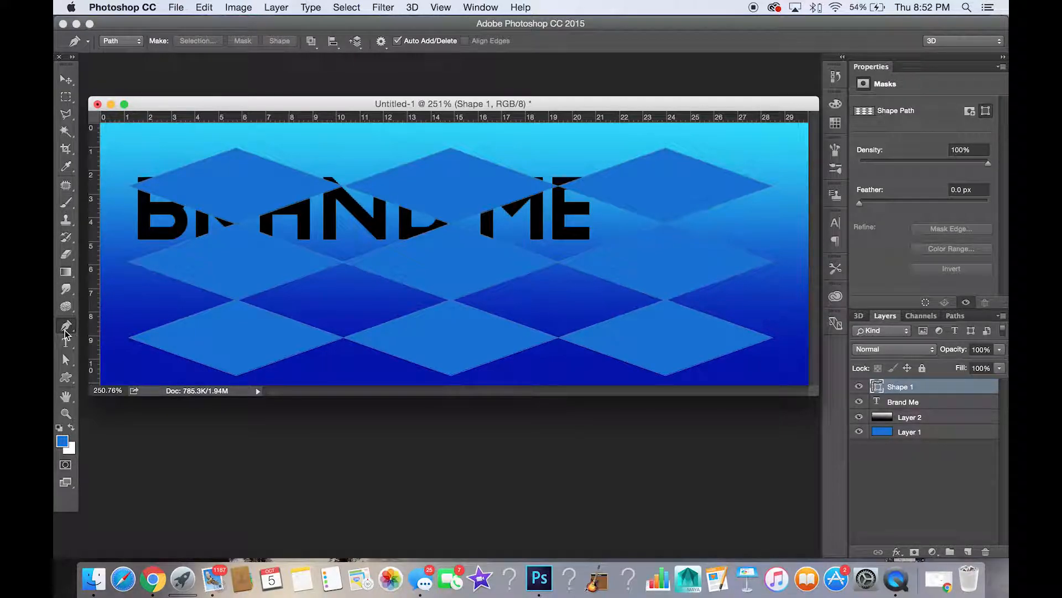
left_click(66, 379)
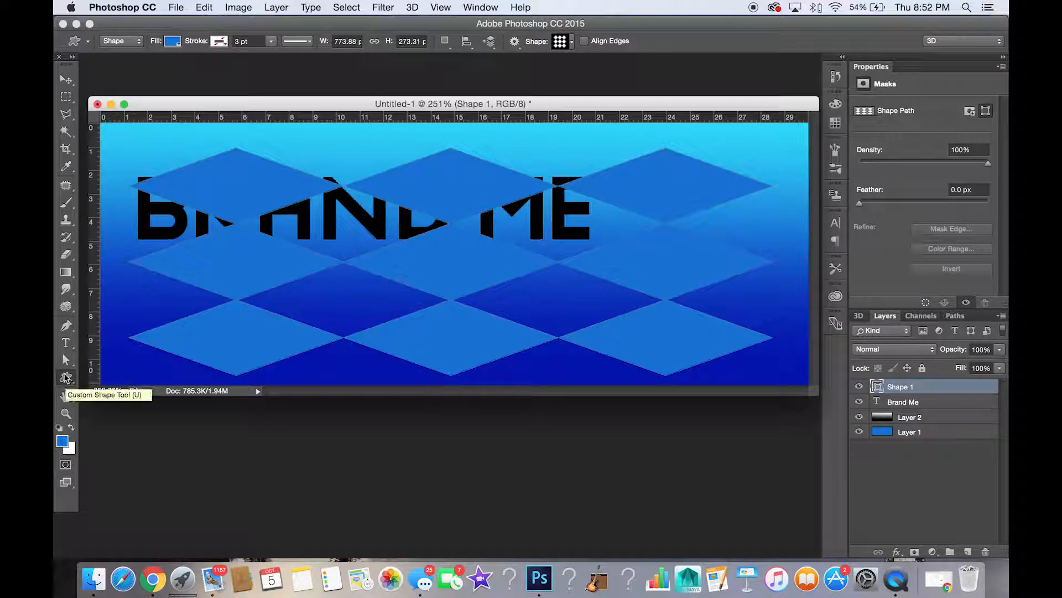
left_click(175, 42)
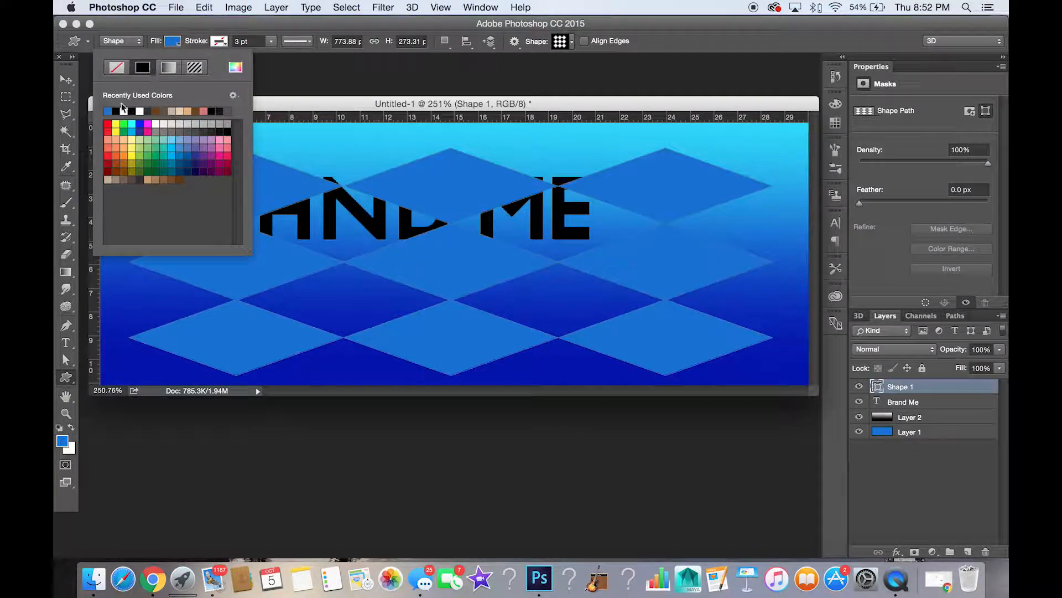
left_click(109, 125)
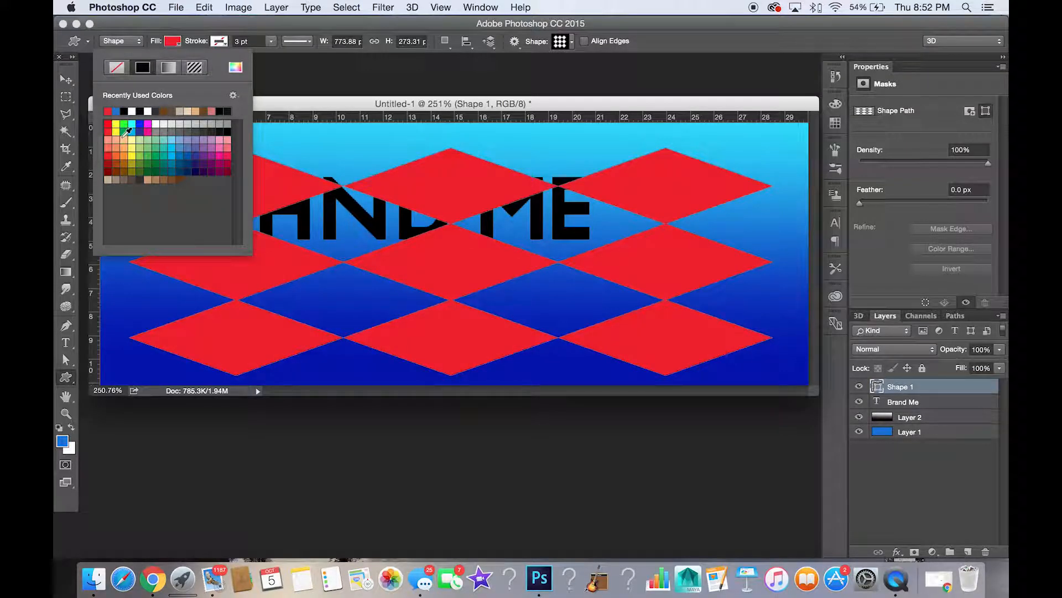
left_click(120, 137)
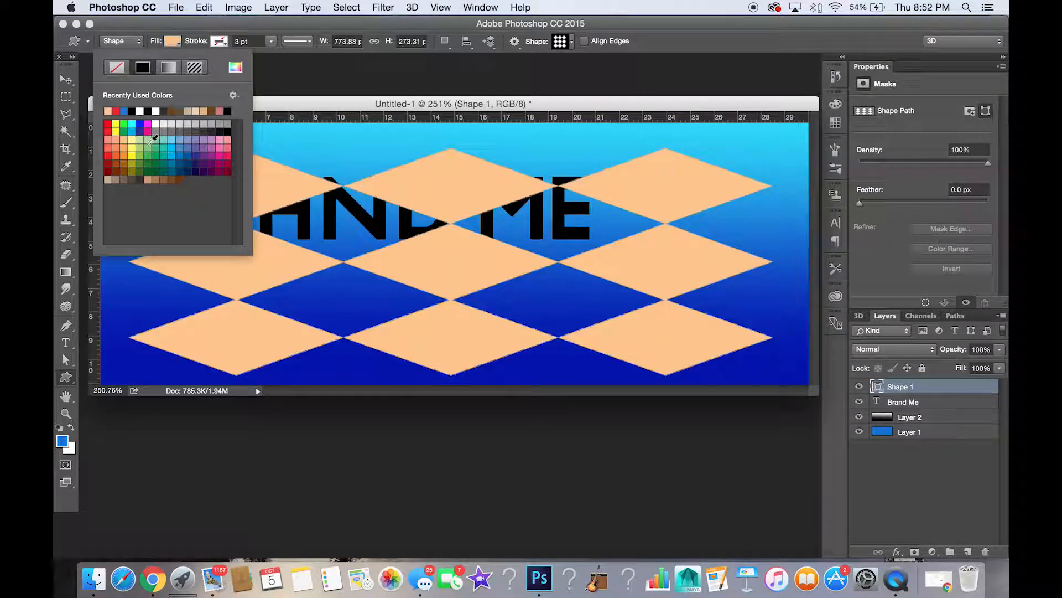
Give the diamonds a linear black-to-white gradient fill and move the black colour stop about a quarter of the way inward.
left_click(169, 67)
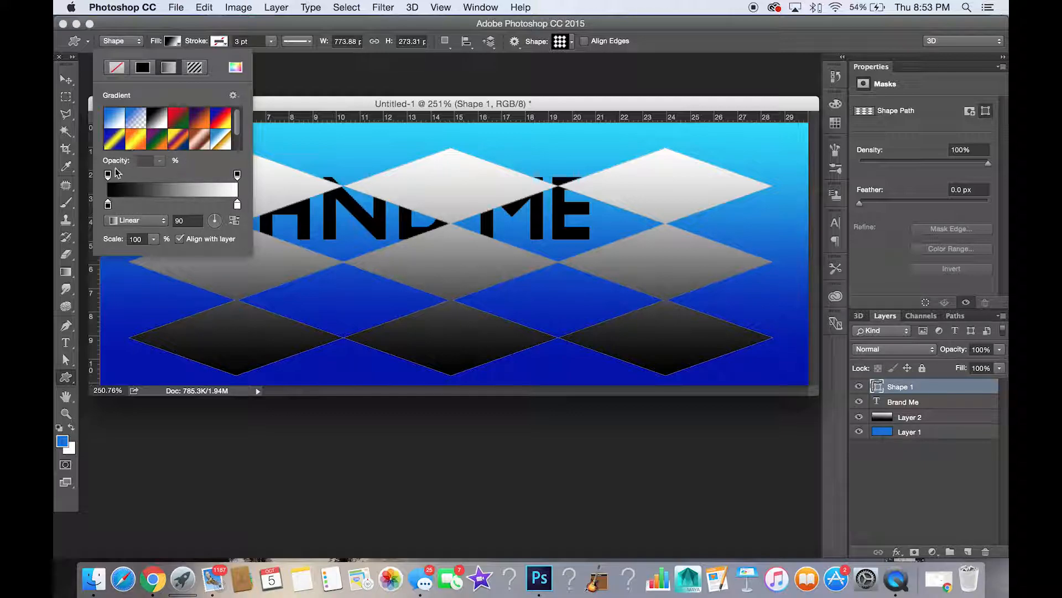
left_click_drag(108, 205, 138, 206)
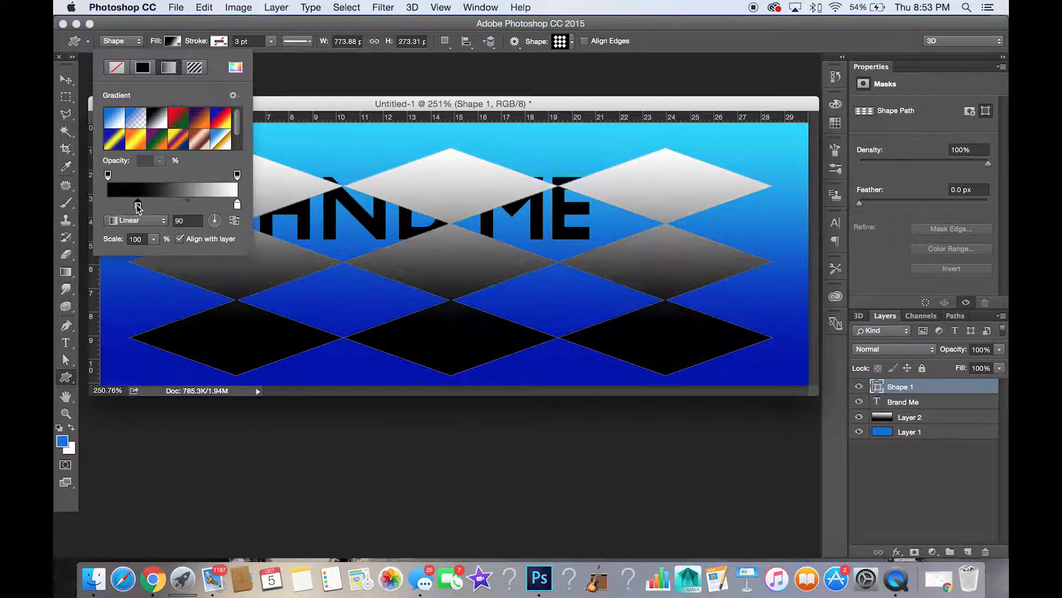
Recolour the black stop of the diamonds' gradient to blue #2999e8.
double_click(138, 206)
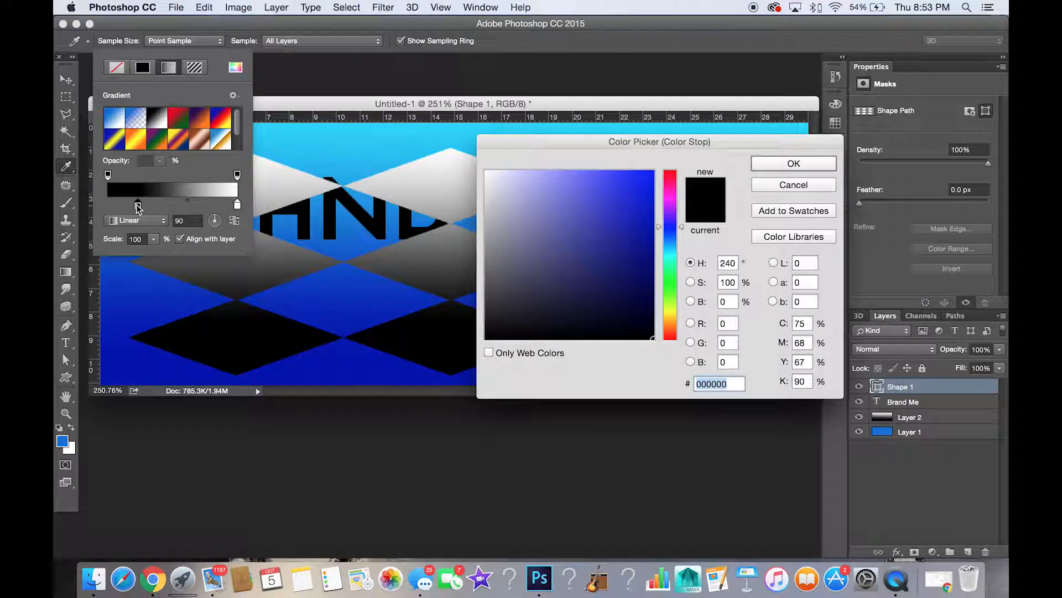
left_click(601, 178)
left_click(601, 178)
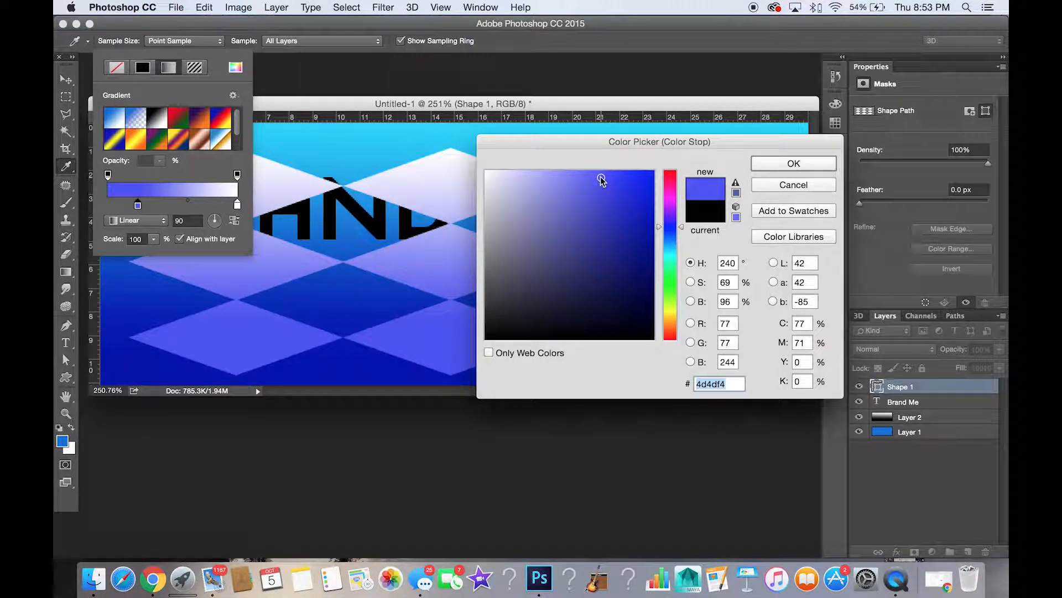
mouse_move(678, 250)
left_mouse_down()
mouse_move(675, 273)
mouse_move(671, 240)
left_mouse_up()
left_click(624, 186)
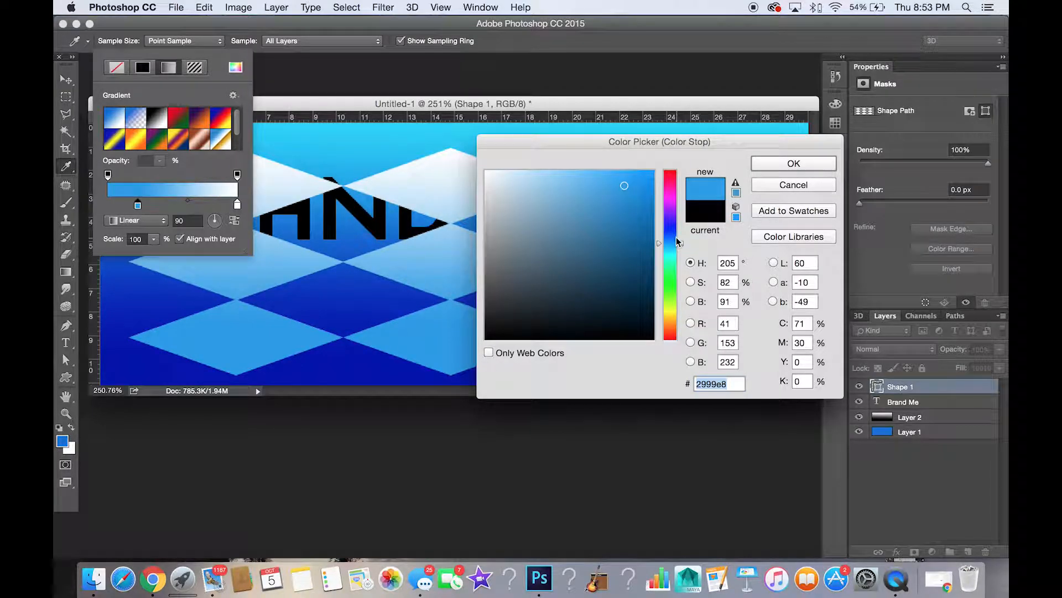
left_click(781, 164)
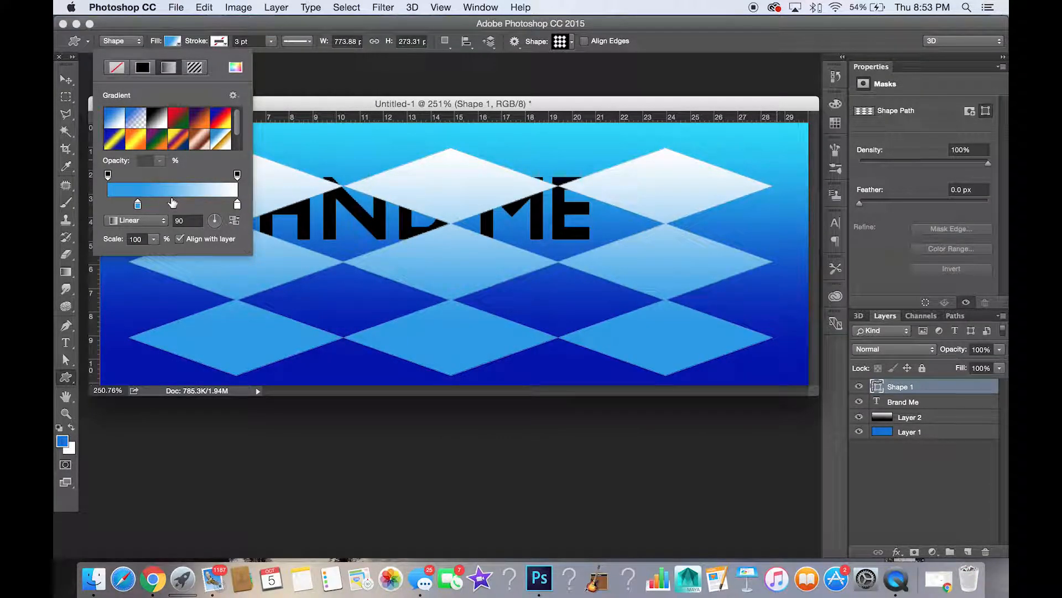
Add a teal #14c9b2 colour stop between the blue and white stops, and shift it toward the white end.
left_click(173, 205)
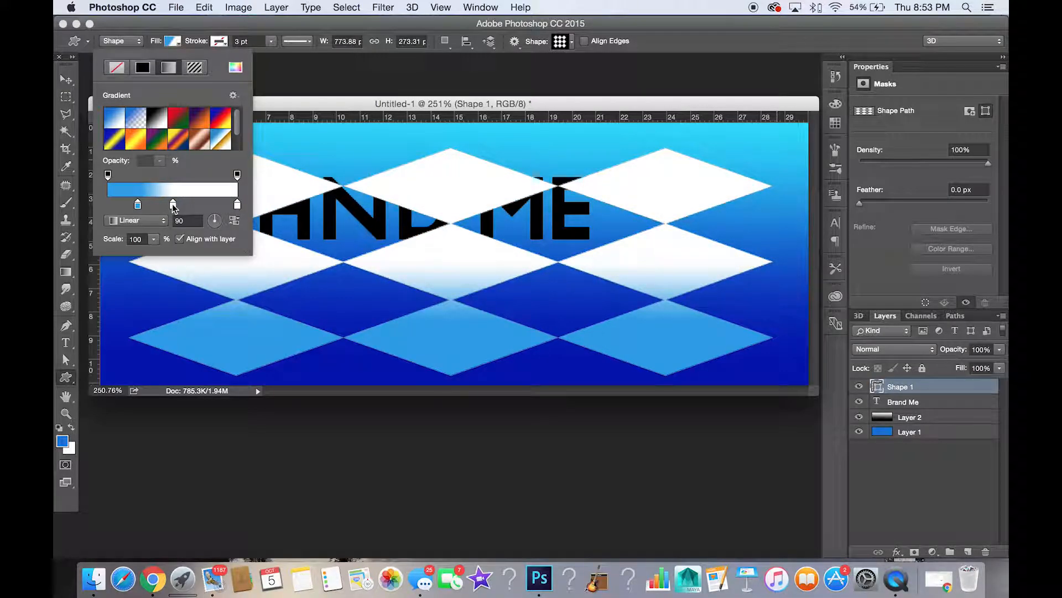
double_click(173, 205)
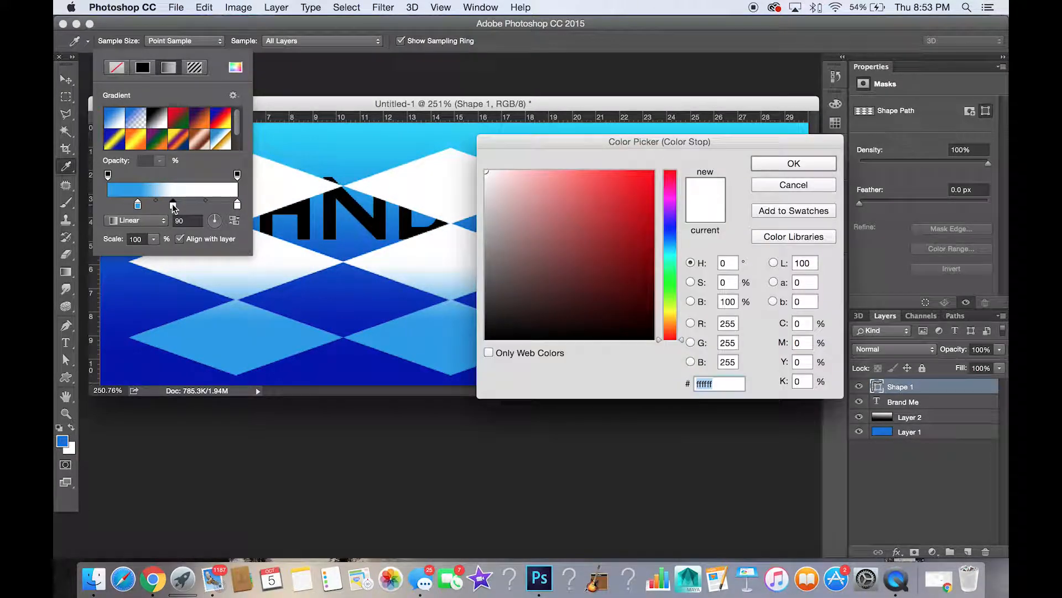
left_click(670, 259)
left_click(636, 206)
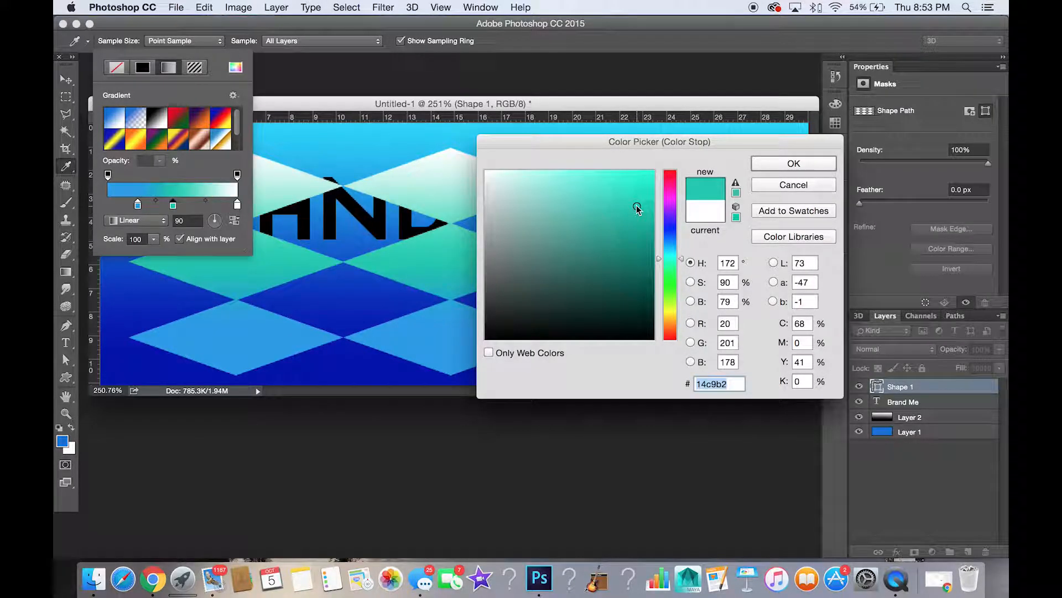
left_click(792, 164)
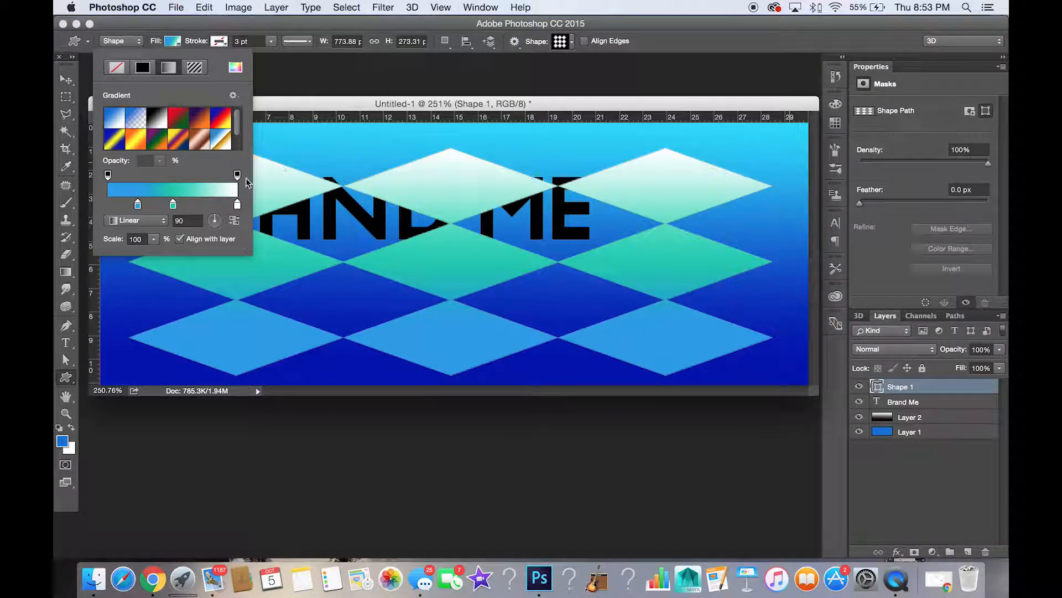
left_click_drag(172, 204, 189, 206)
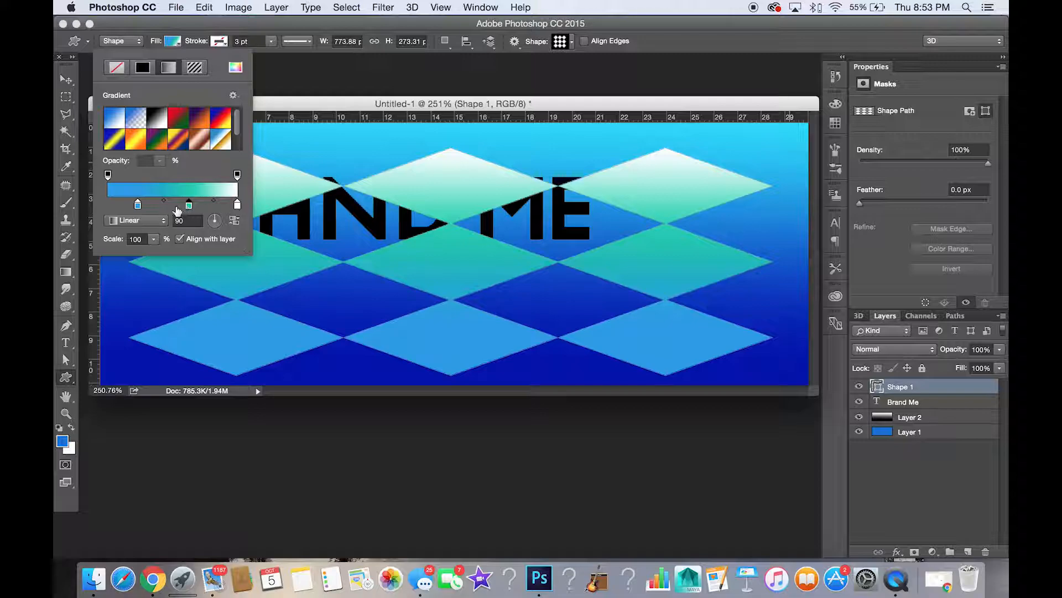
Move the blue stop closer to the start of the diamonds' gradient and turn the middle stop a brighter green.
left_click_drag(138, 204, 122, 206)
left_click(189, 206)
left_click_drag(189, 206, 195, 240)
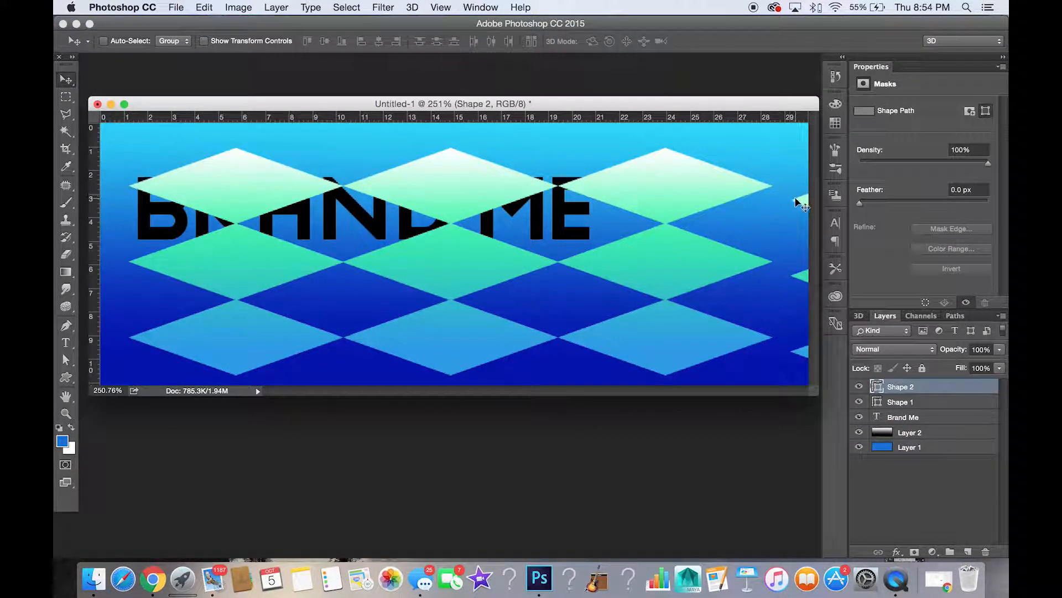
Try the extra Shape 2 diamonds over the first pattern, and delete the Shape 2 layer.
left_click_drag(801, 203, 549, 216)
left_click_drag(621, 218, 543, 194)
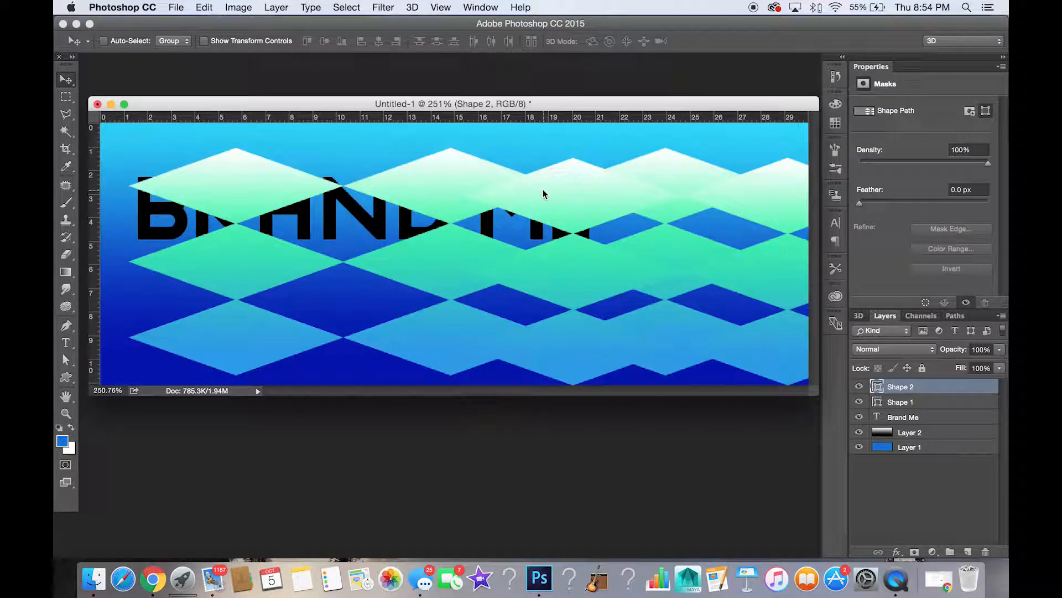
left_click(985, 552)
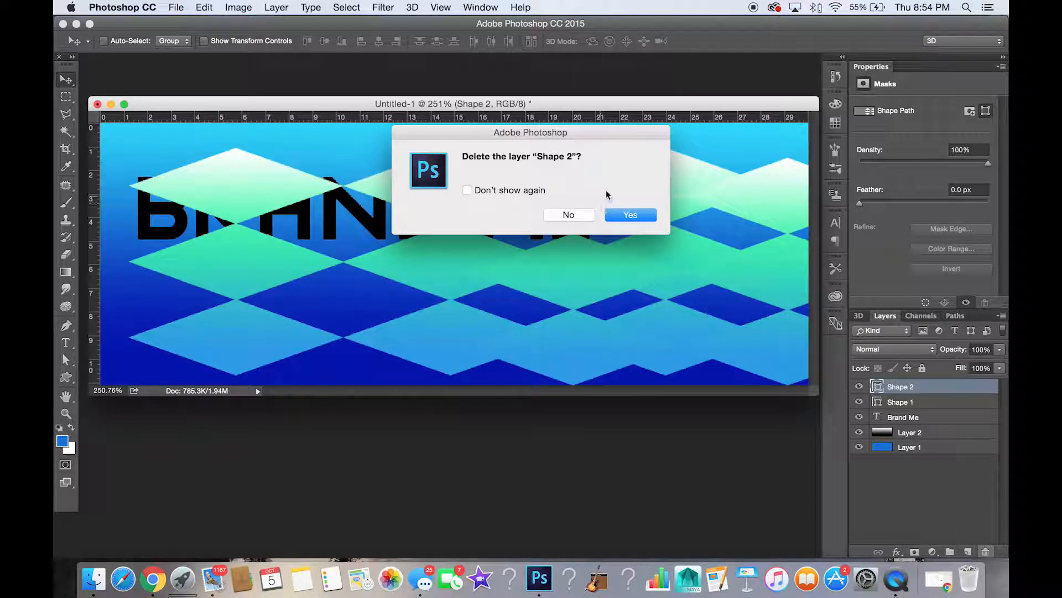
left_click(637, 216)
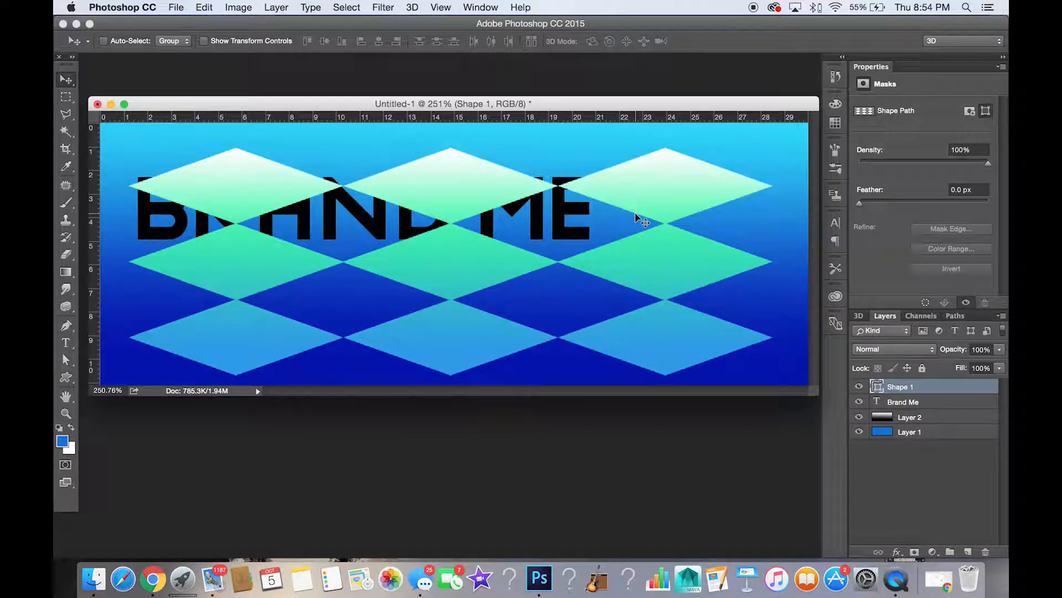
Place the Shape 1 layer beneath the Brand Me text and try the Screen and Overlay blend modes on it.
left_click_drag(939, 391, 941, 405)
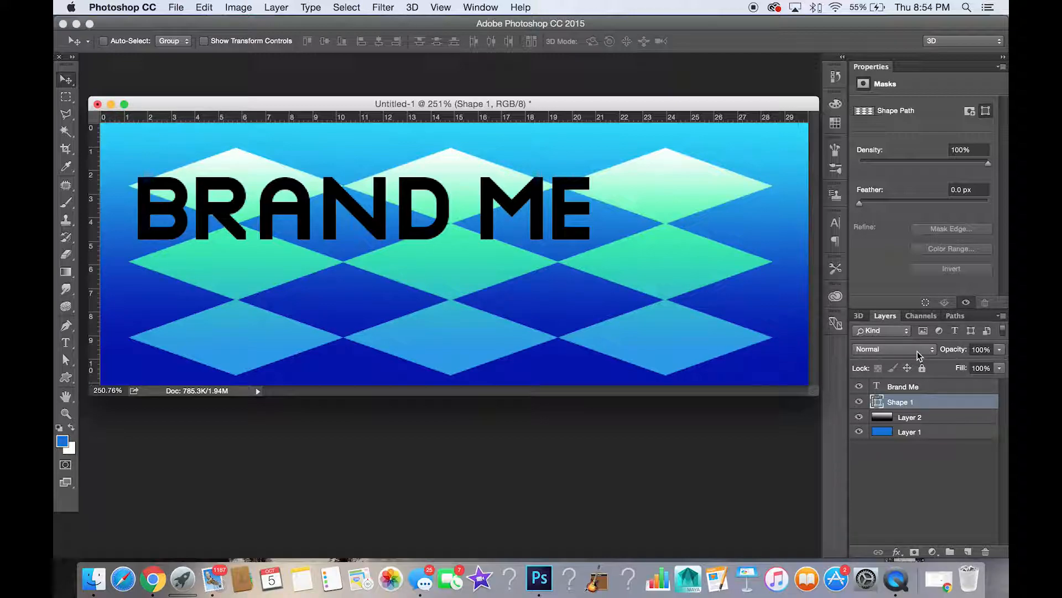
left_click(917, 350)
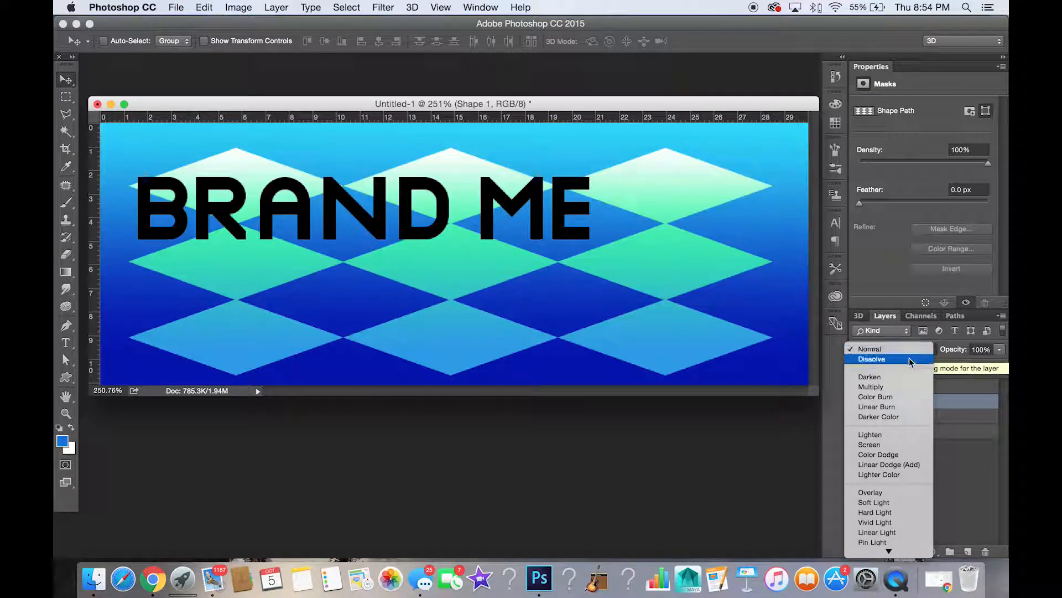
left_click(888, 445)
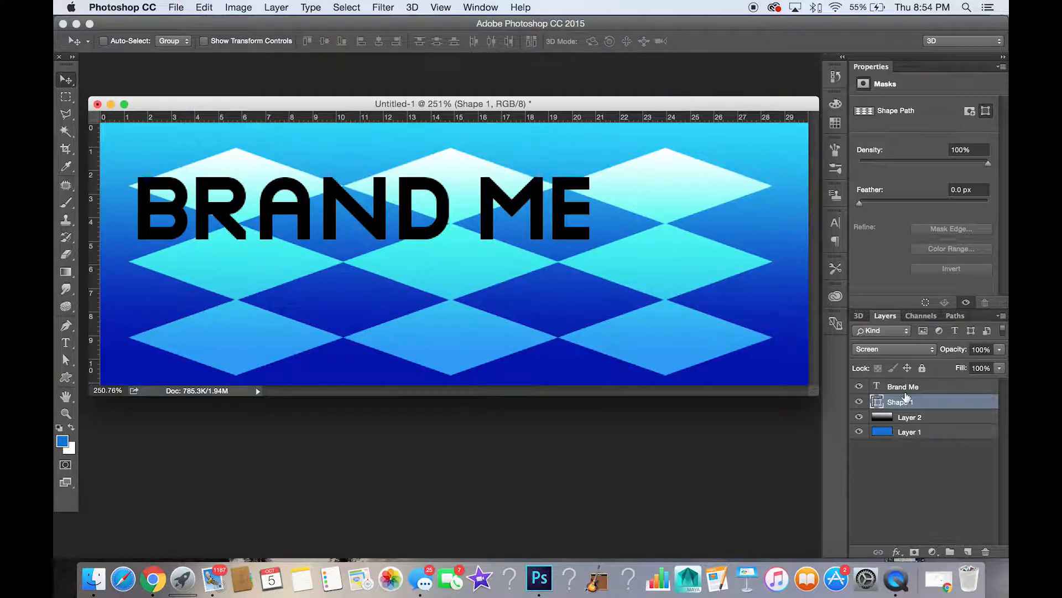
left_click(919, 352)
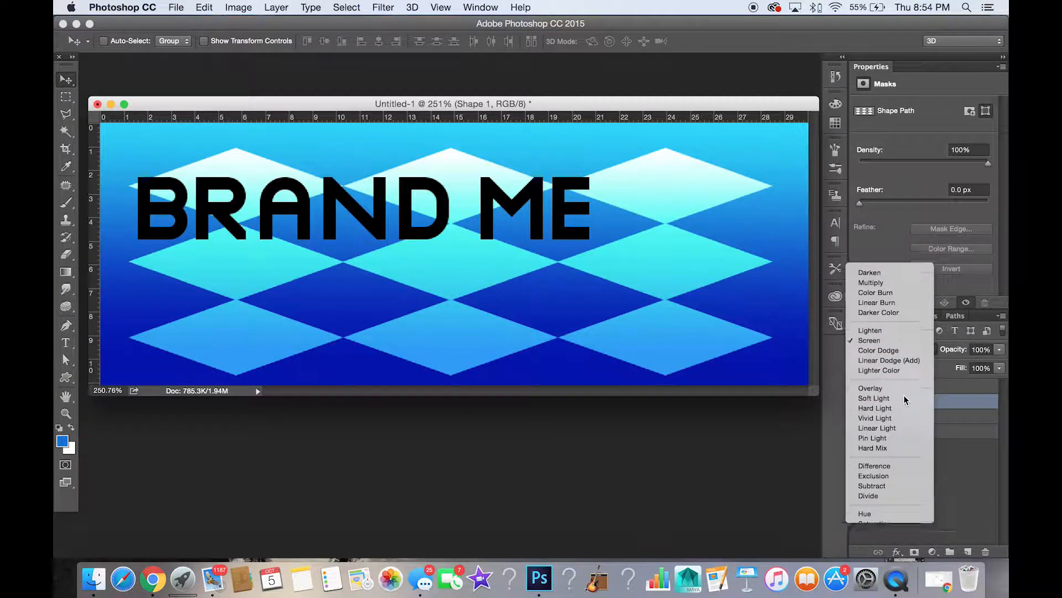
left_click(906, 394)
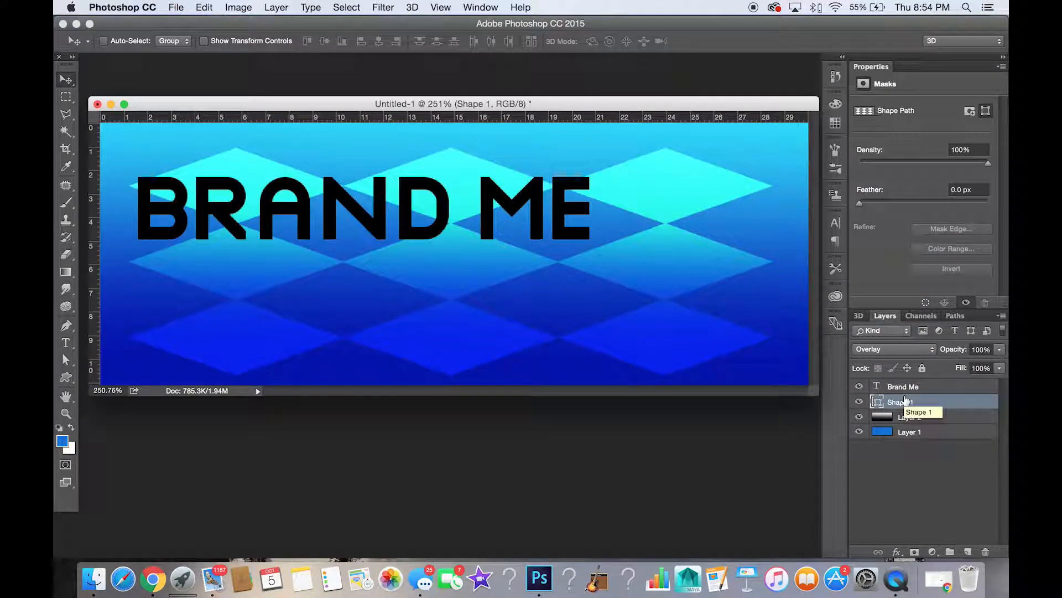
Set the Shape 1 layer's blend mode to Soft Light and its opacity to about 78%.
left_click(920, 350)
left_click(914, 361)
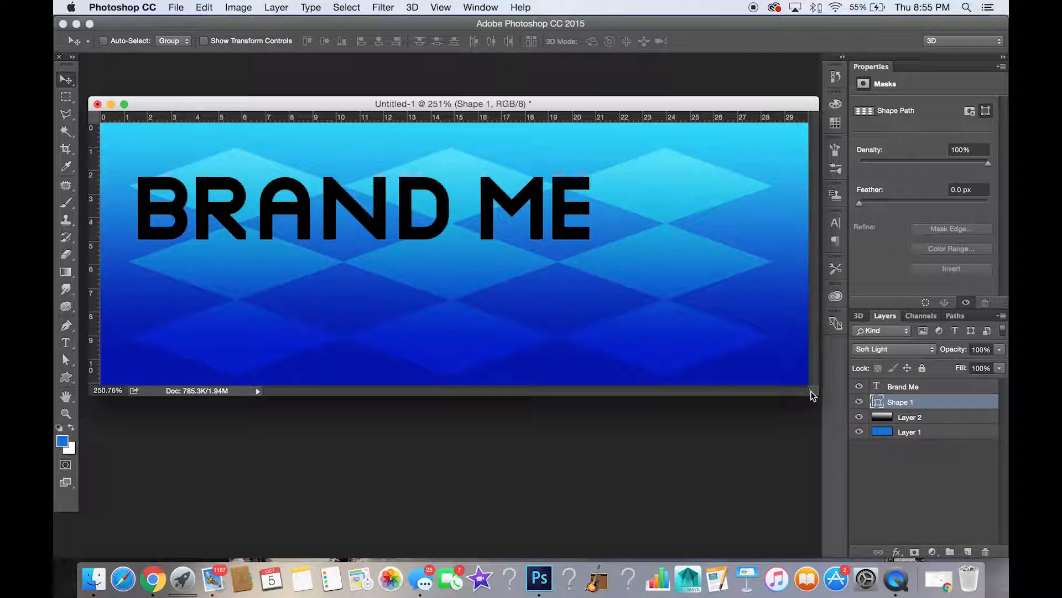
left_click_drag(812, 395, 812, 462)
left_click(1000, 349)
left_click_drag(989, 362, 986, 363)
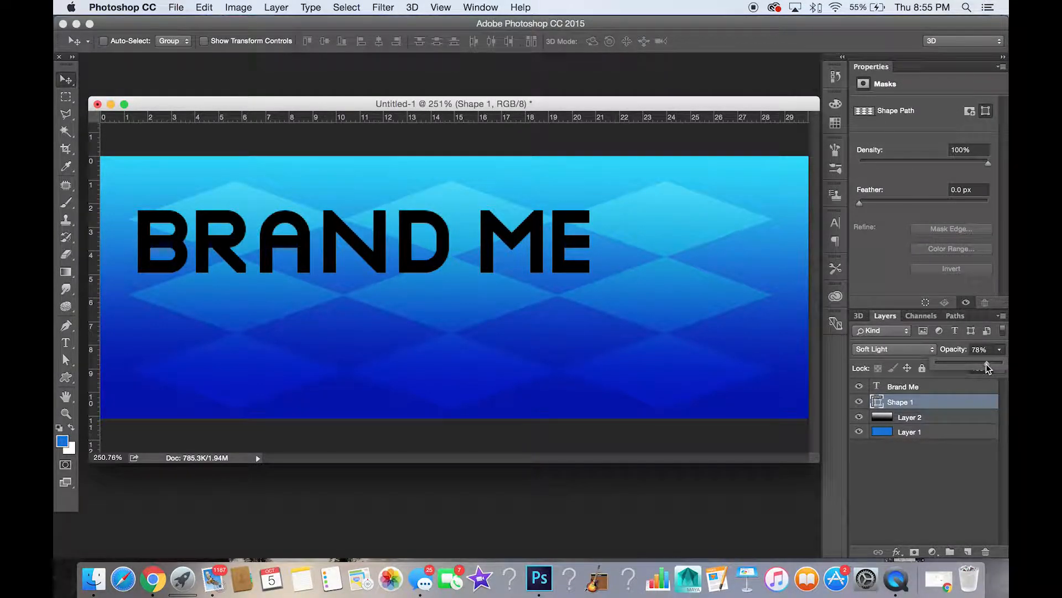
Shift the BRAND ME text toward the banner's centre and make a hidden duplicate of its layer.
left_click_drag(236, 227, 288, 242)
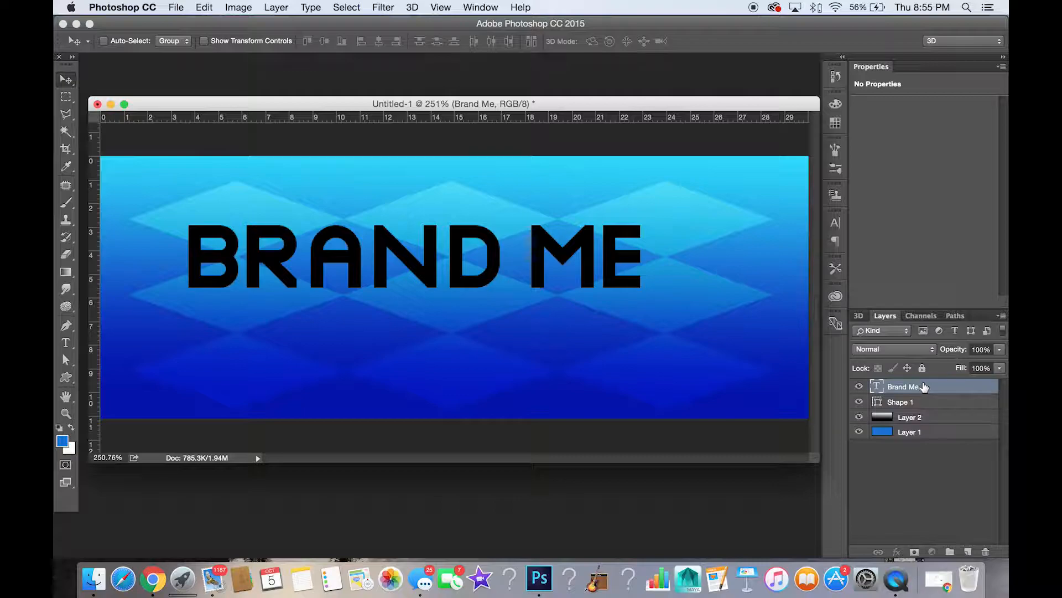
left_click_drag(929, 389, 964, 551)
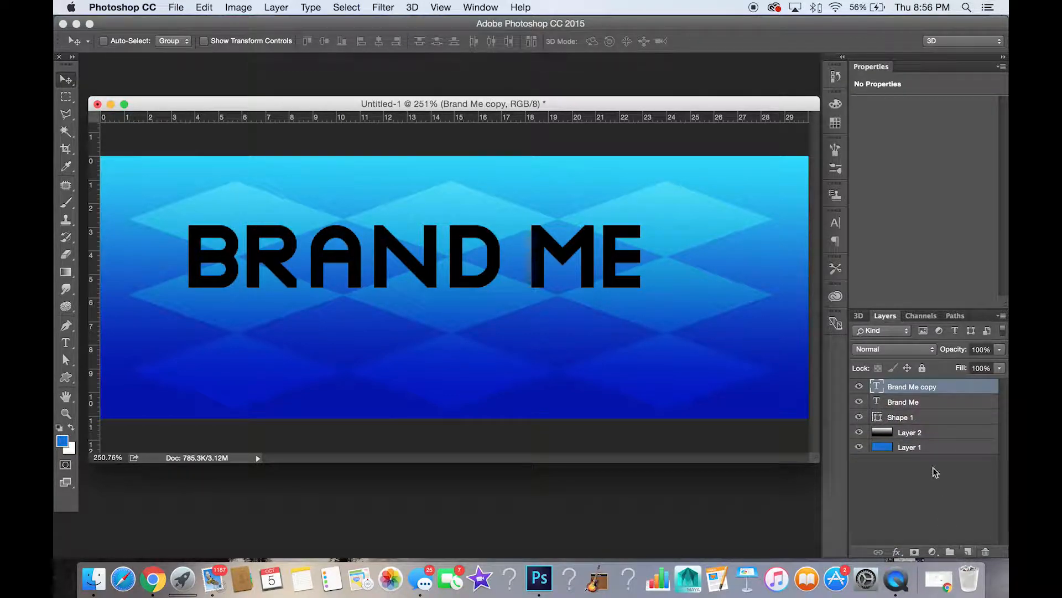
left_click(859, 387)
Rasterize the original Brand Me layer and apply a Motion Blur at 0° with the distance raised well above 10 pixels.
left_click(880, 402)
left_click(382, 7)
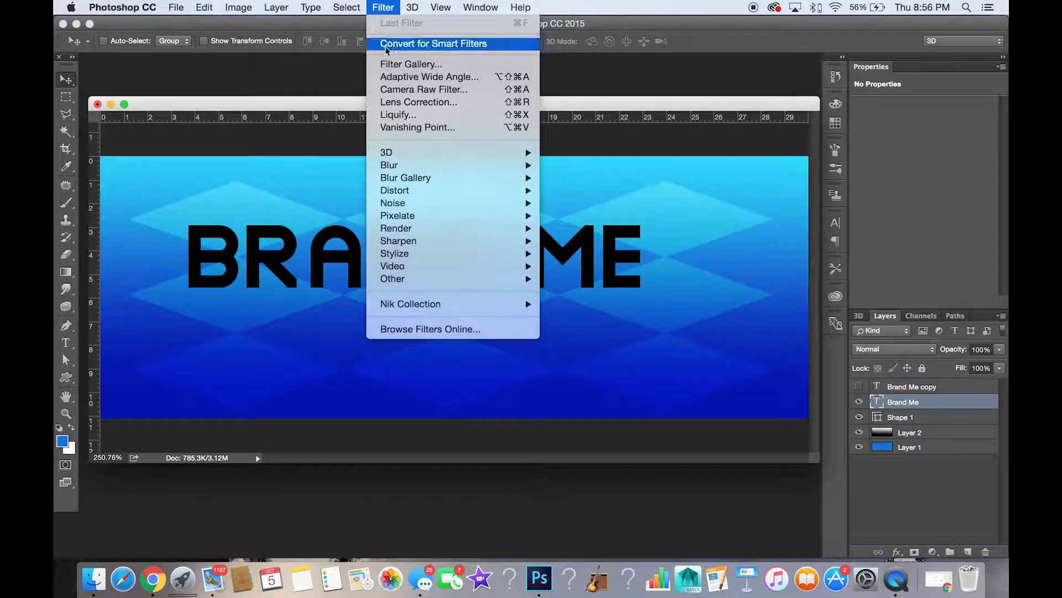
mouse_move(409, 163)
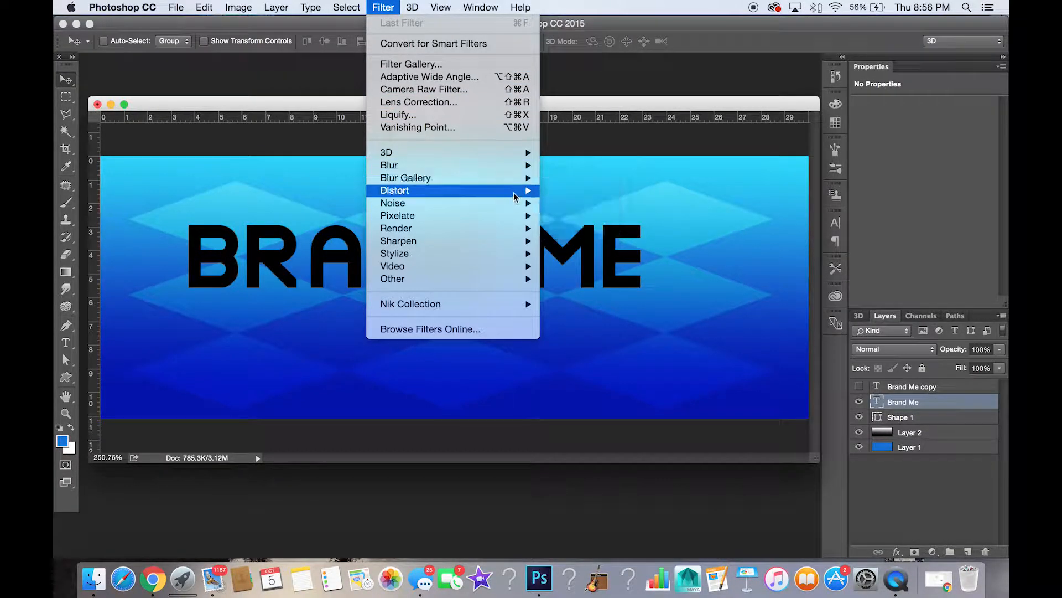
mouse_move(514, 165)
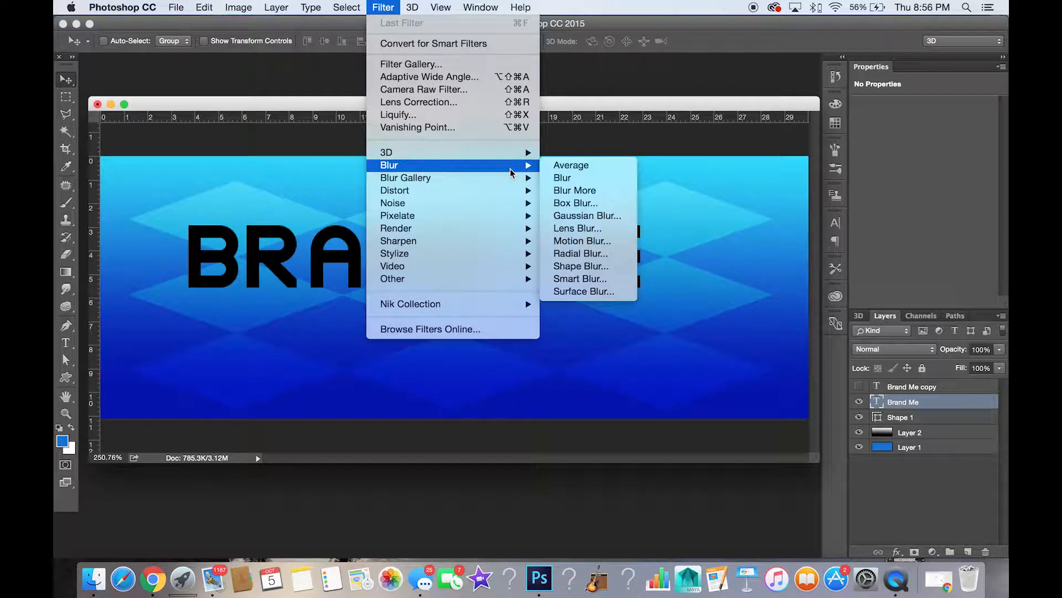
left_click(606, 240)
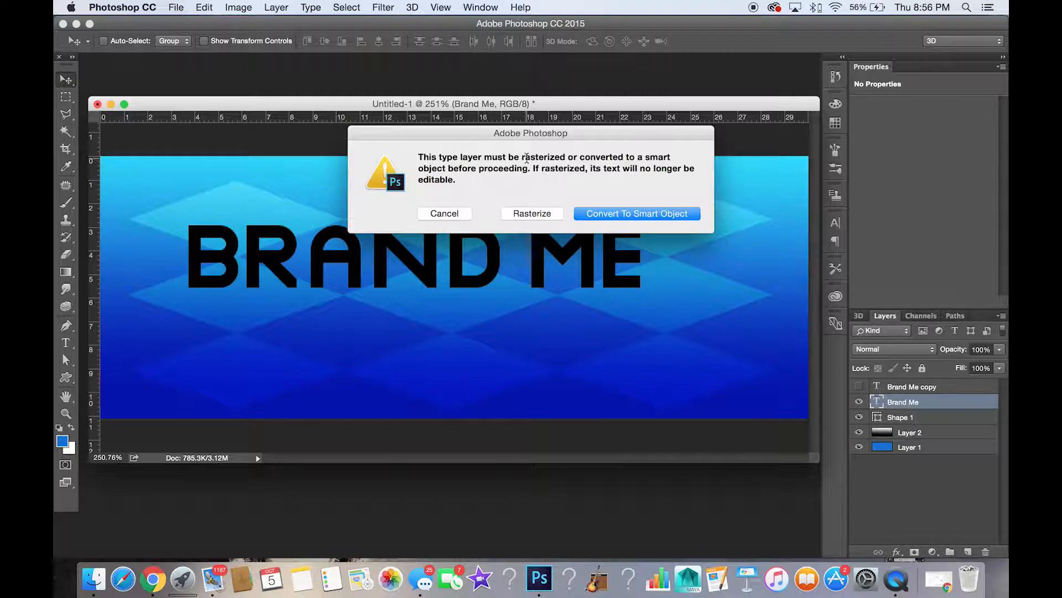
left_click_drag(522, 157, 568, 154)
left_click(532, 214)
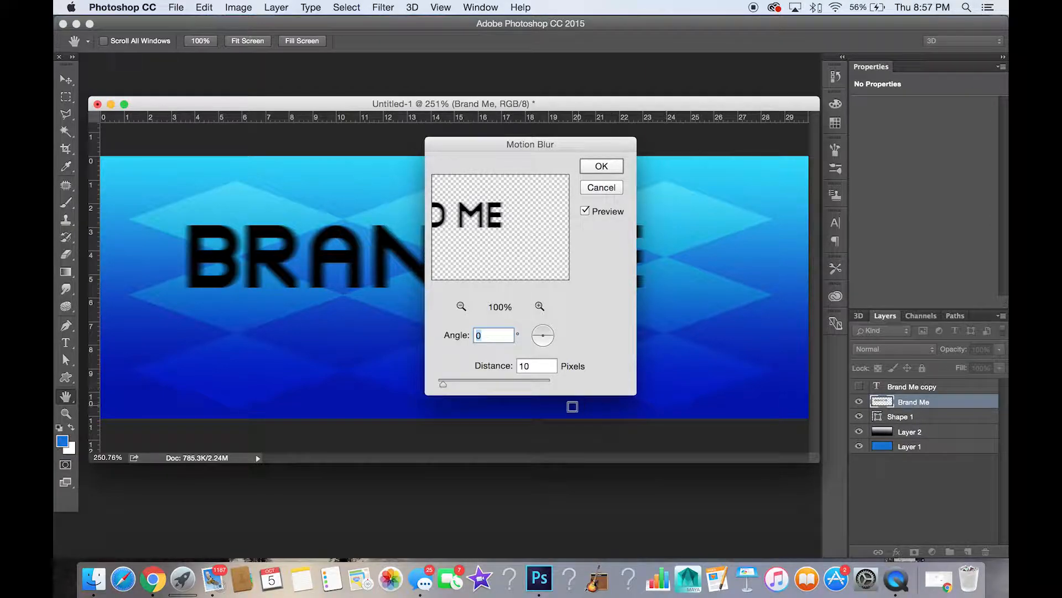
left_click_drag(467, 380, 464, 384)
left_click(594, 169)
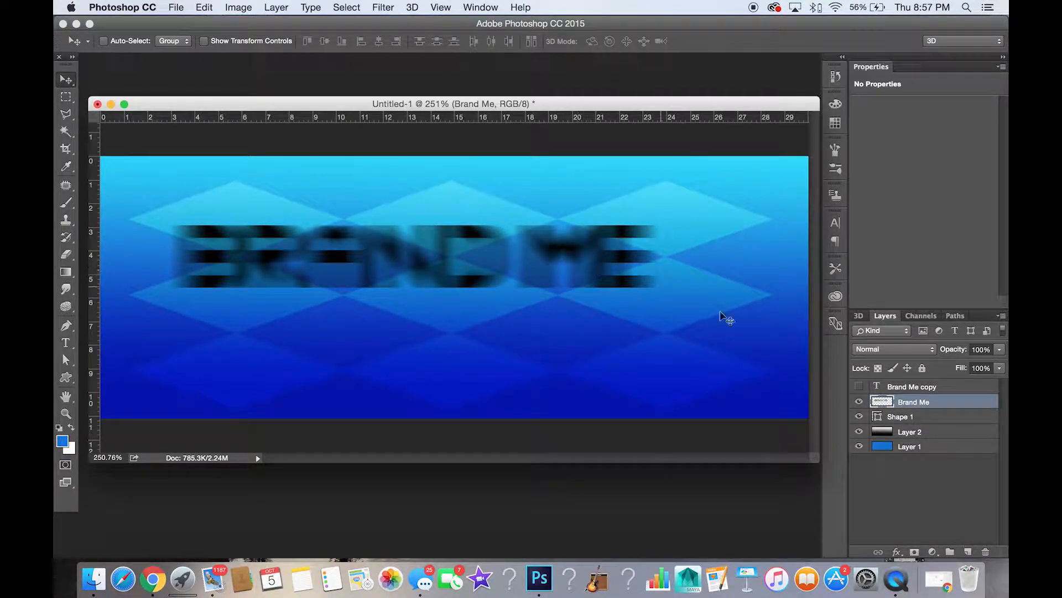
Set the blurred Brand Me layer to Overlay and show the Brand Me copy layer above it at 65% opacity.
left_click(933, 350)
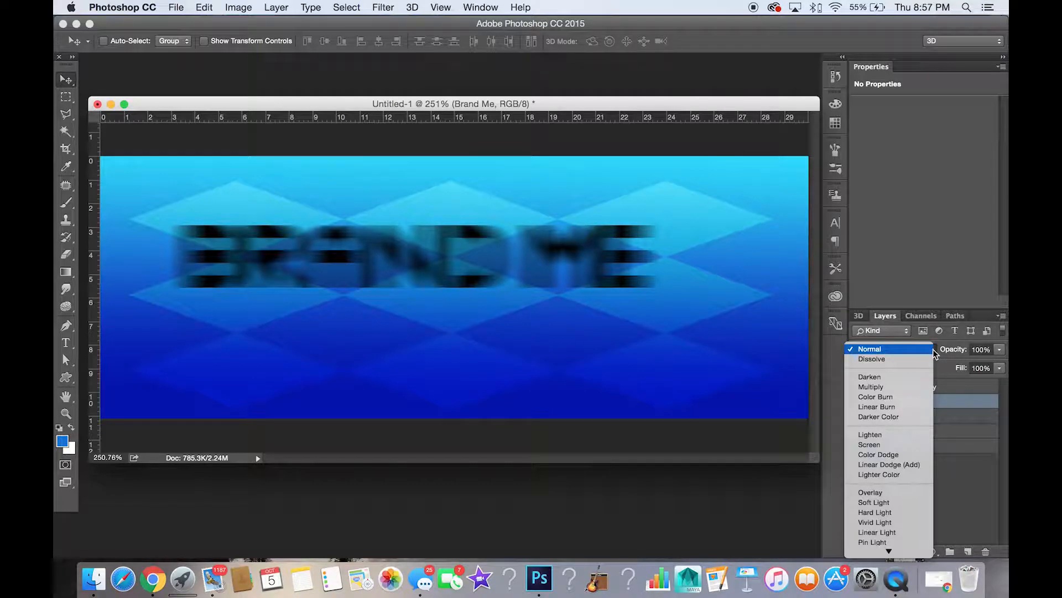
left_click(874, 492)
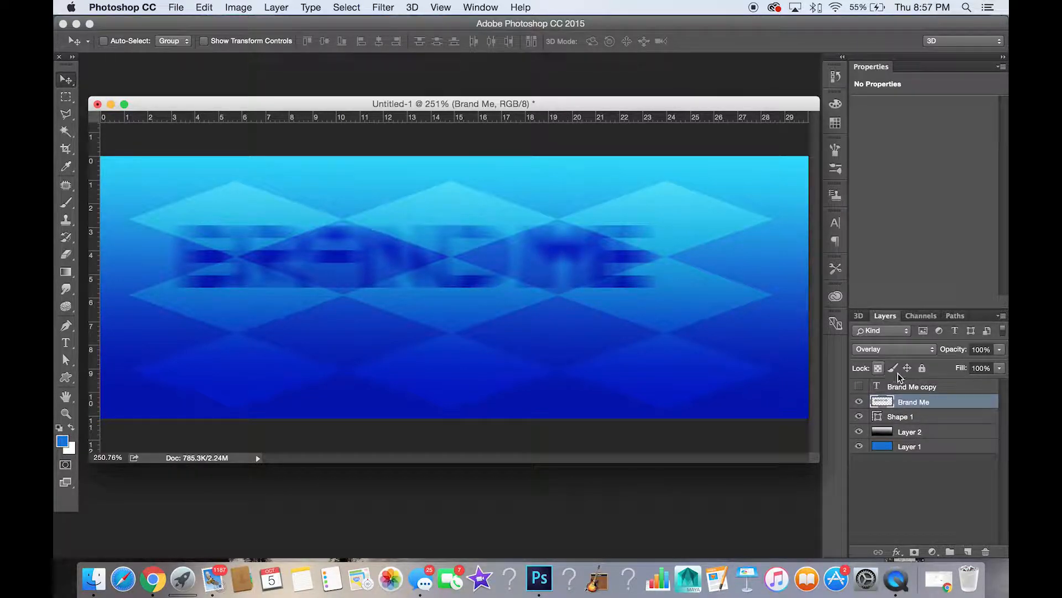
left_click(905, 387)
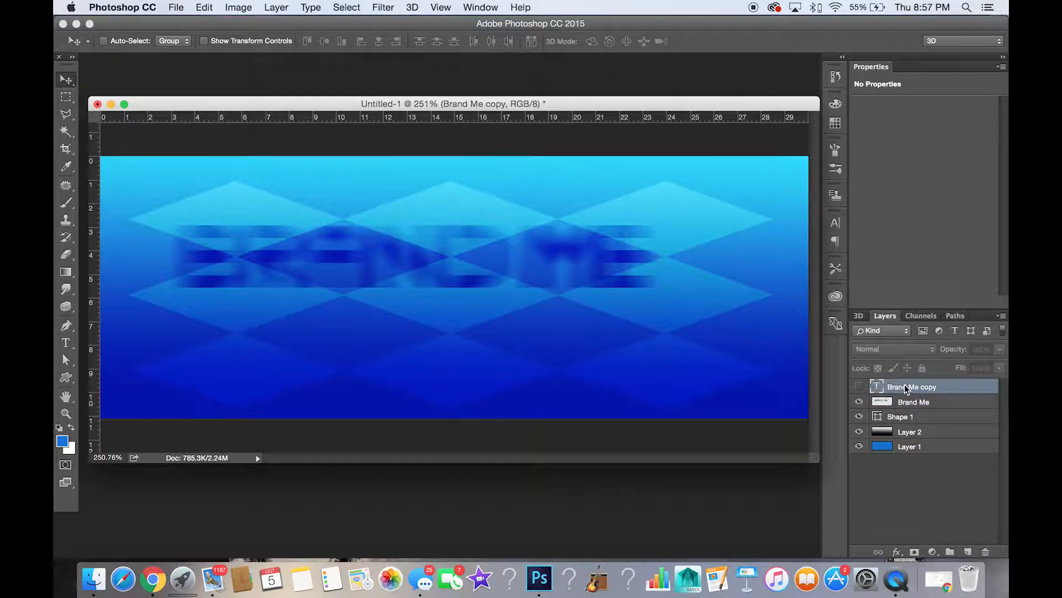
left_click(858, 386)
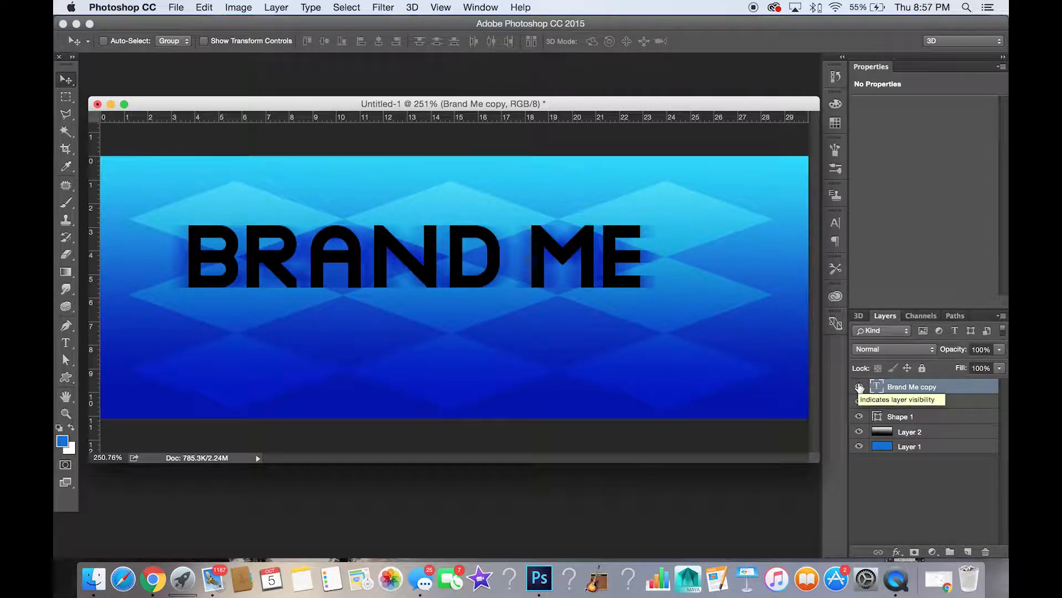
left_click_drag(999, 349, 980, 363)
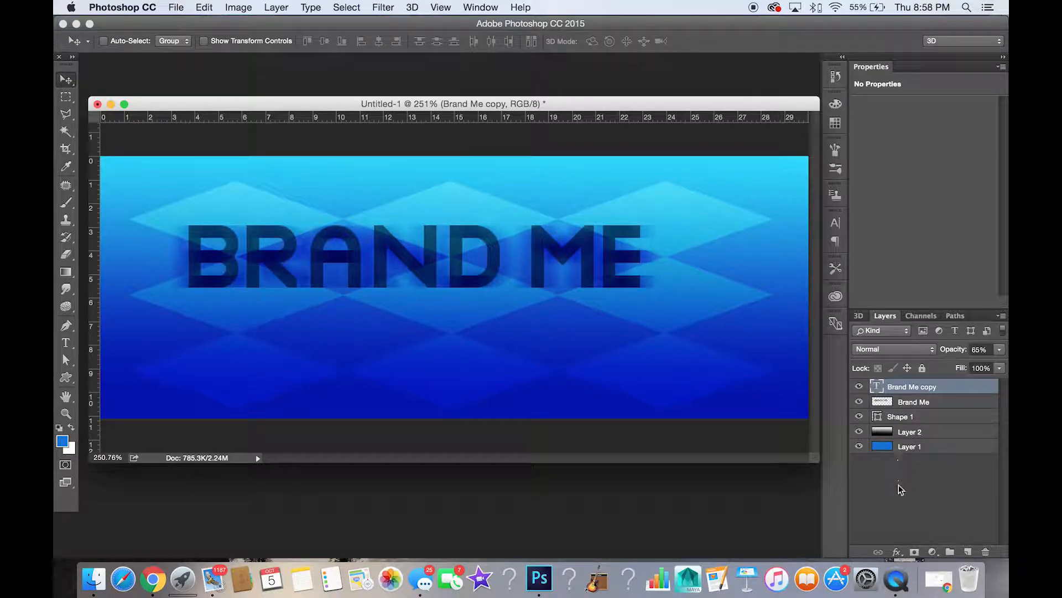
Add a 2 px inside stroke in a bright blue to the Brand Me copy layer.
left_click(897, 553)
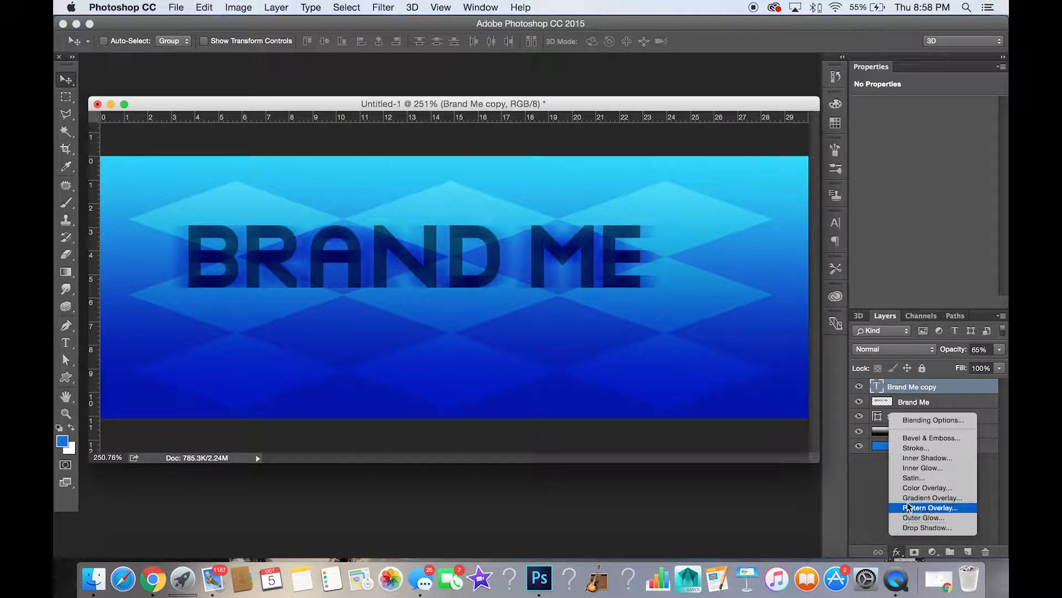
left_click(917, 449)
double_click(777, 183)
type("2")
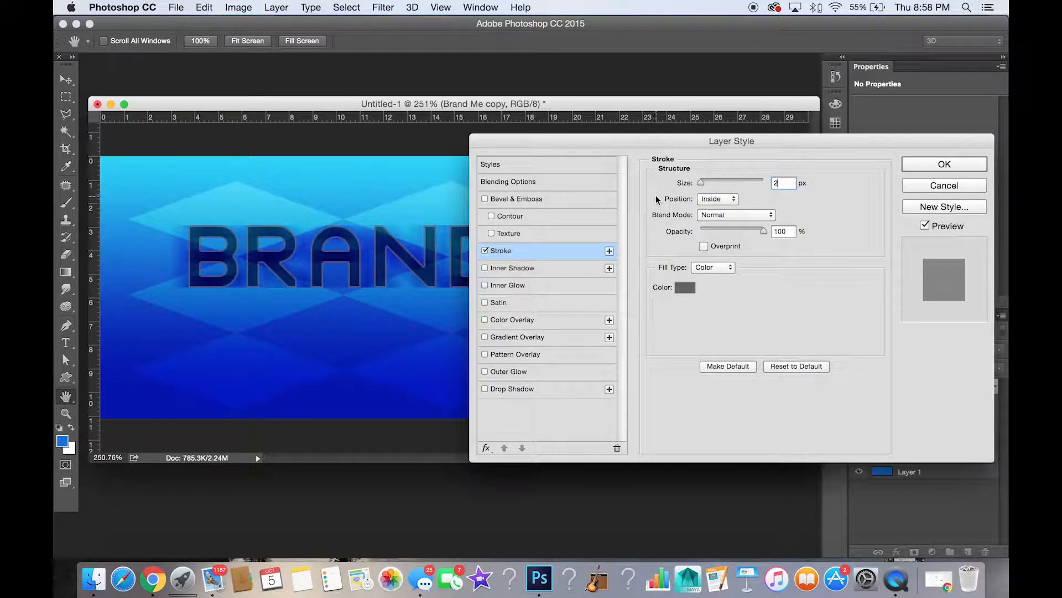
left_click(685, 288)
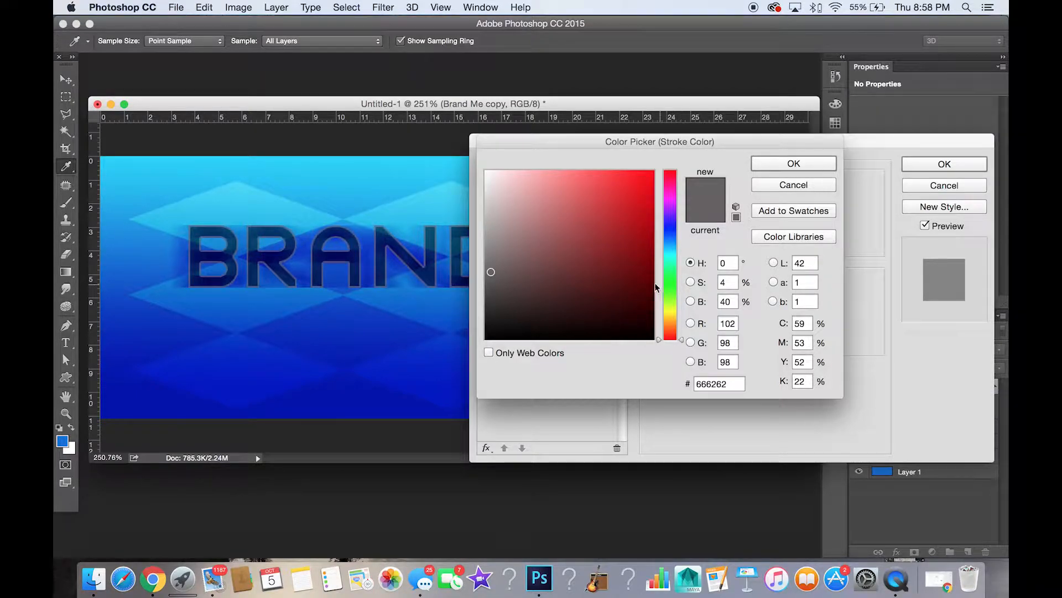
left_click(671, 244)
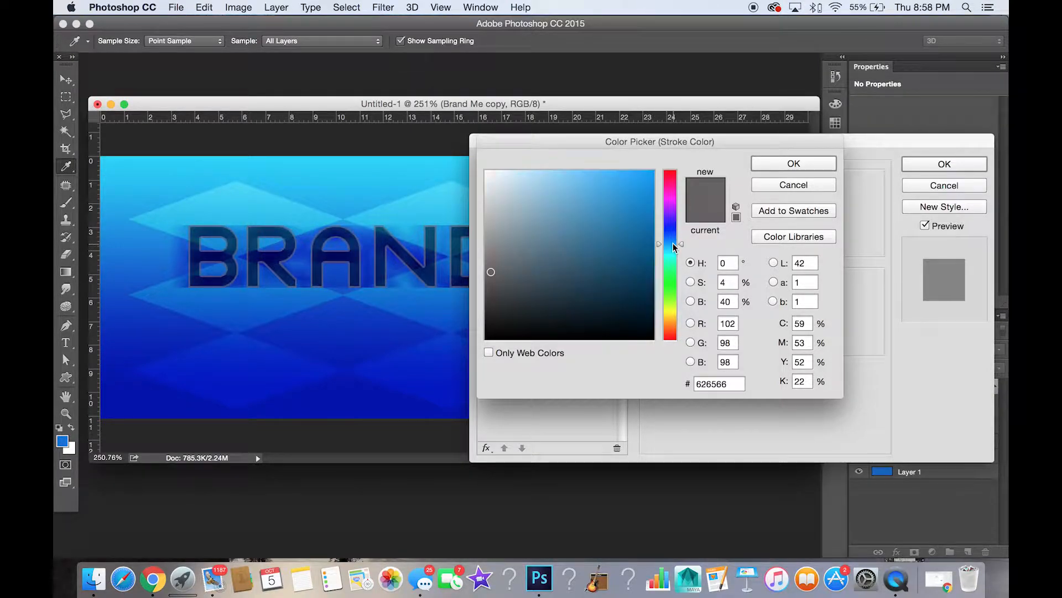
left_click_drag(641, 214, 629, 190)
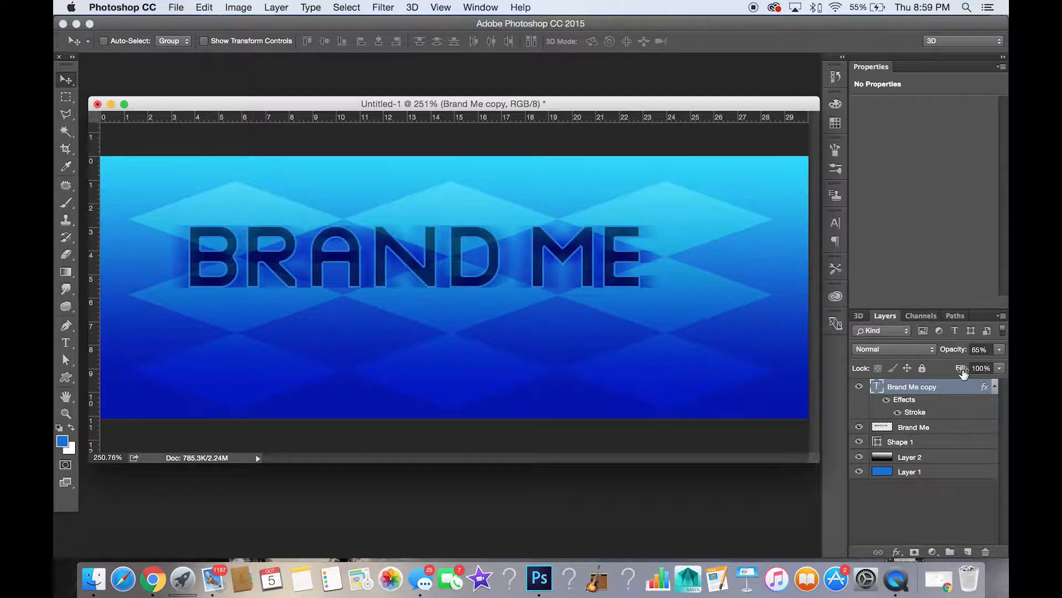
Raise the Brand Me copy layer's opacity to 100% and lower its fill to 0%.
left_click(999, 350)
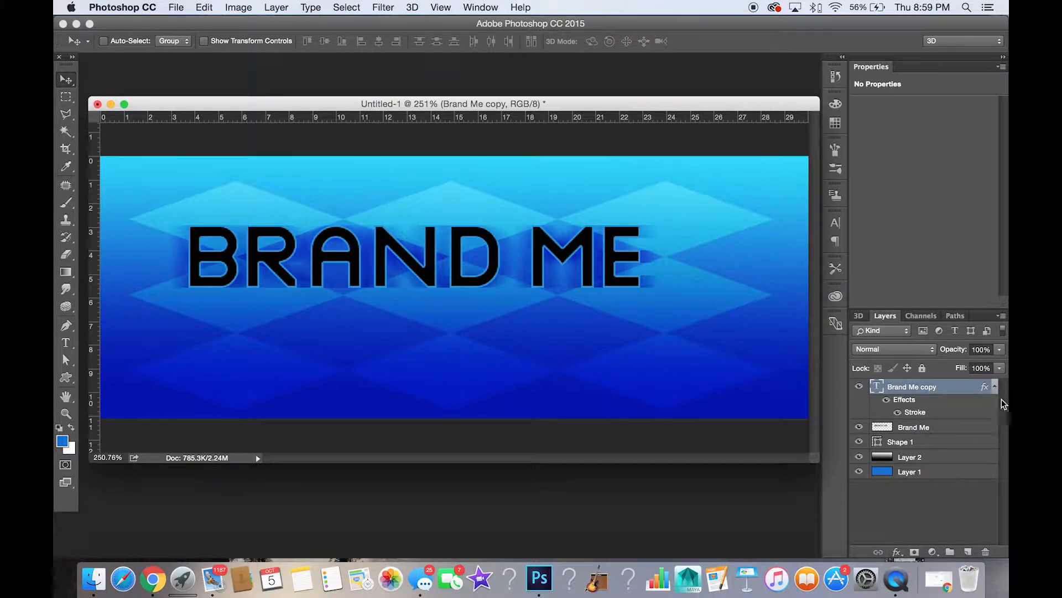
left_click(999, 368)
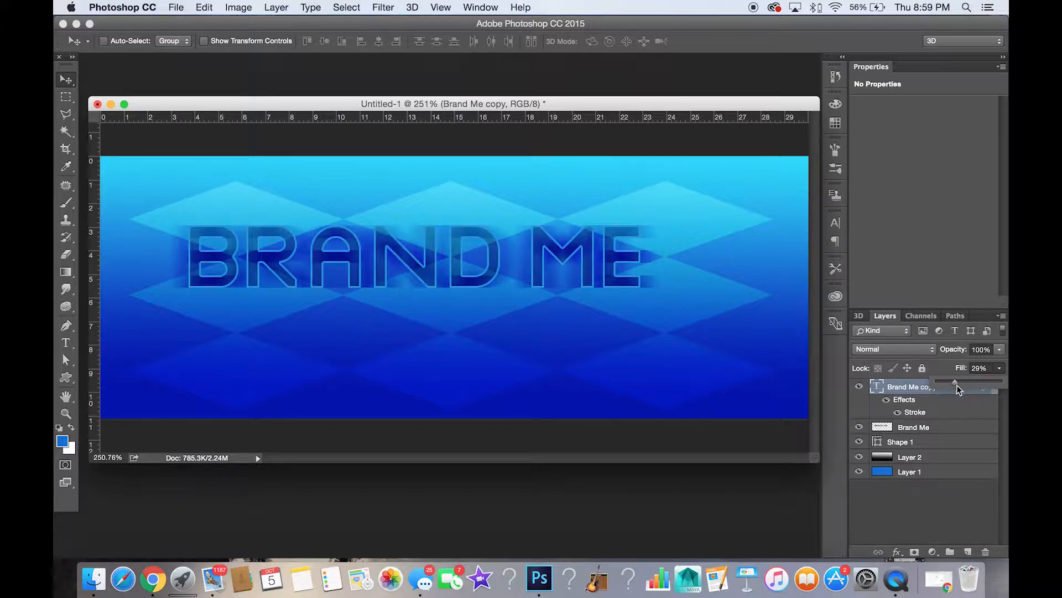
left_click_drag(952, 381, 935, 381)
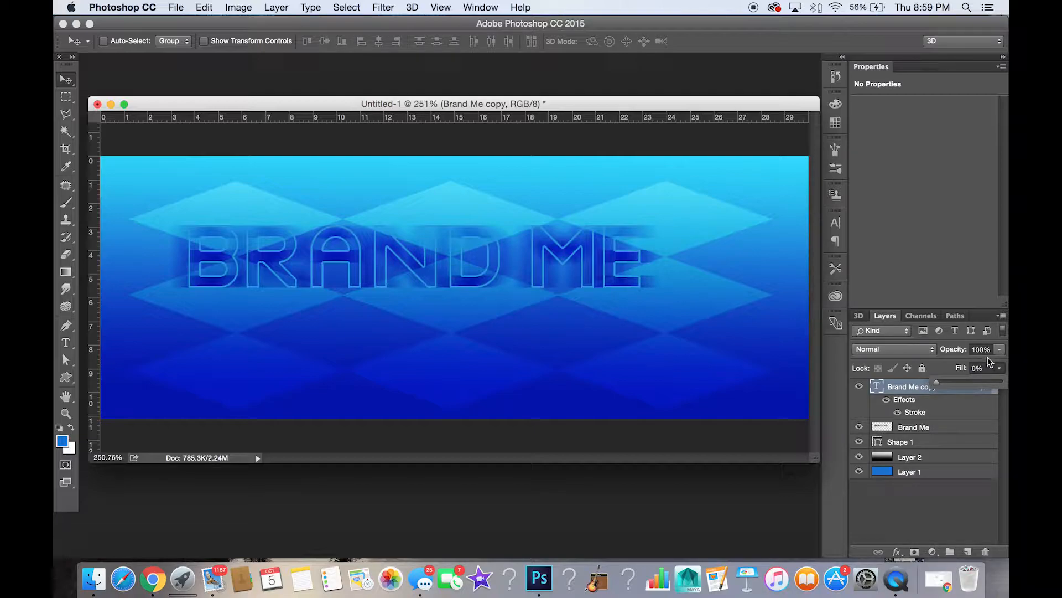
Try the Brand Me copy layer at 58% opacity and return it to 100%.
left_click(999, 349)
left_click_drag(1000, 362, 975, 366)
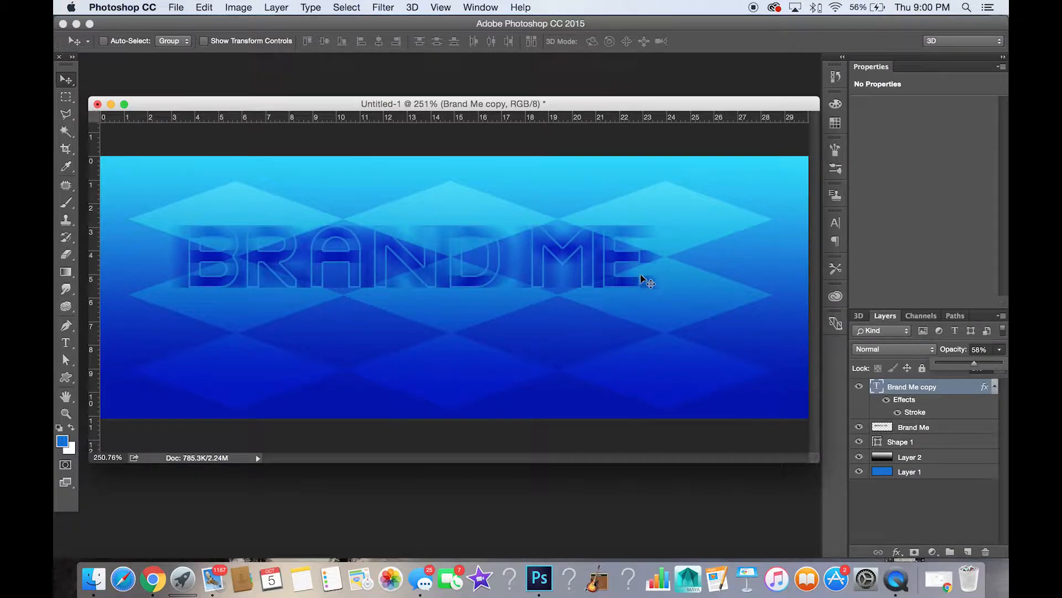
left_click_drag(1002, 365, 1003, 365)
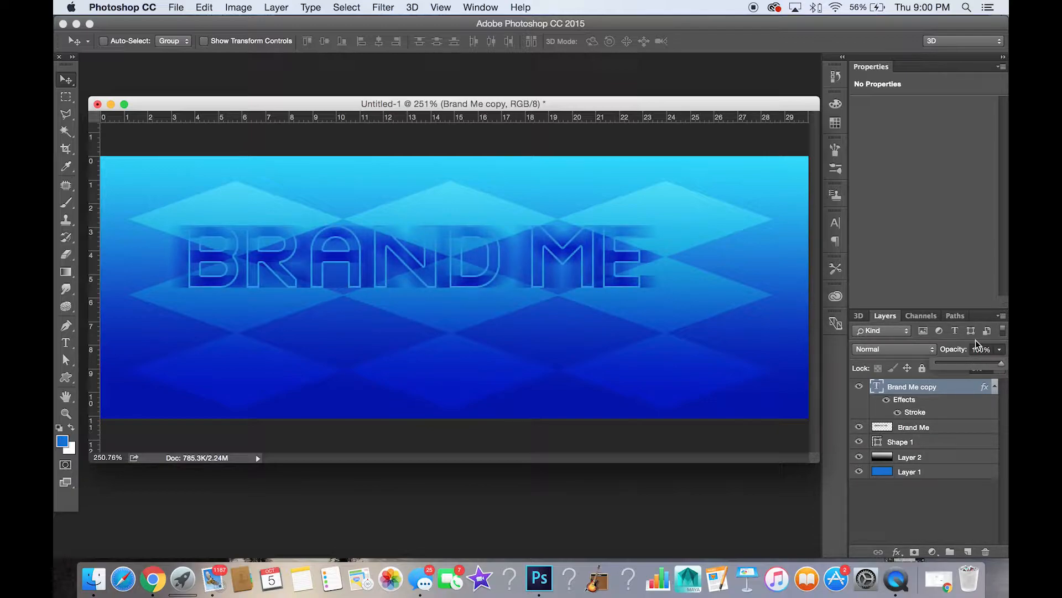
Set the Brand Me copy layer's fill to 55%.
left_click(999, 368)
left_click_drag(985, 381, 980, 383)
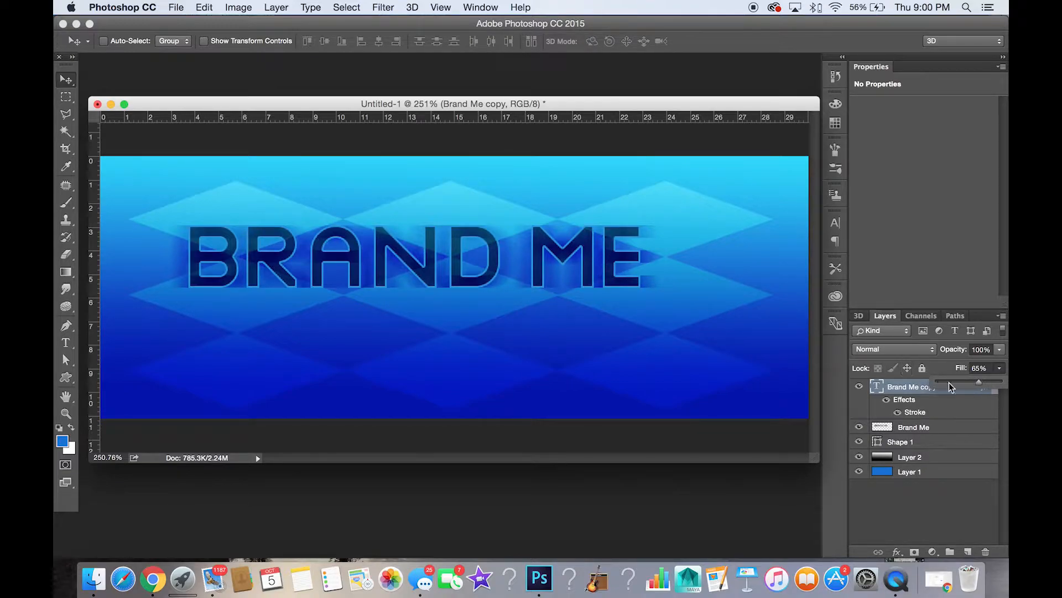
left_click_drag(978, 383, 974, 387)
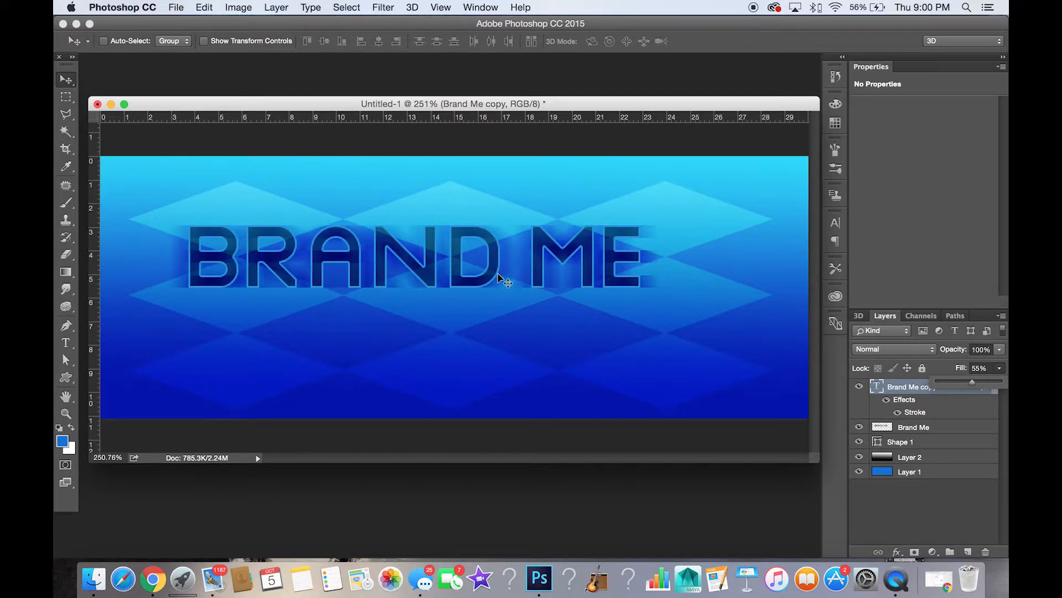
Set the Brand Me copy layer's opacity to 80% and open its fill amount for adjustment.
left_click(1001, 351)
left_click_drag(1002, 363, 989, 365)
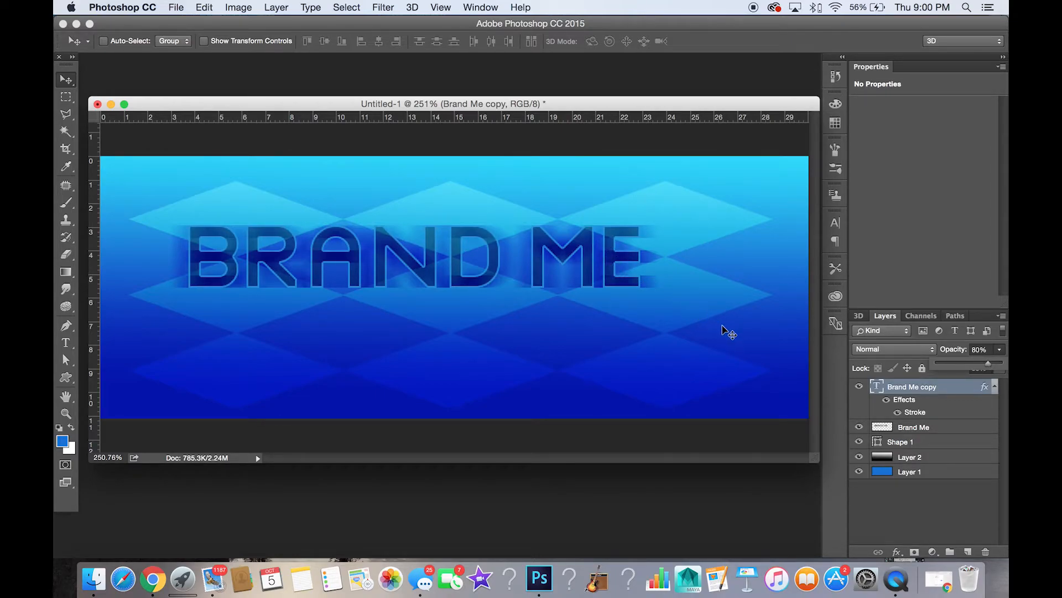
left_click(935, 370)
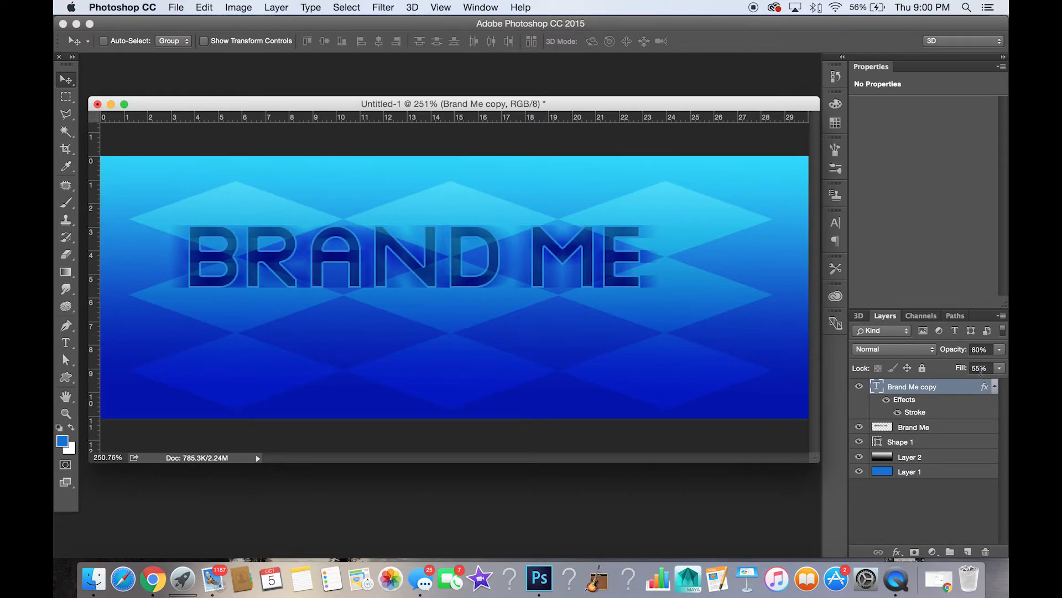
left_click(1000, 368)
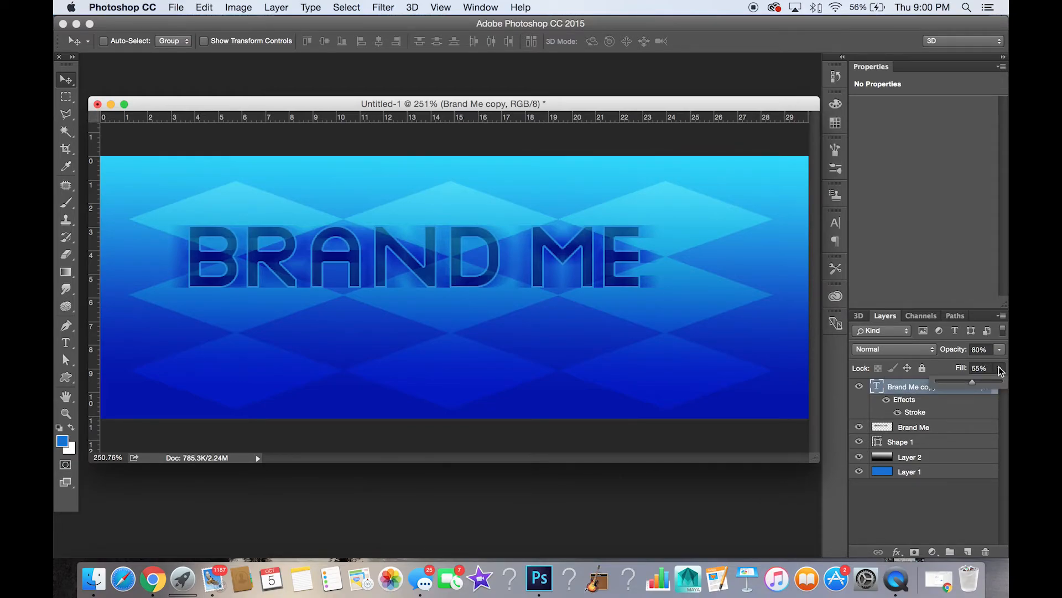